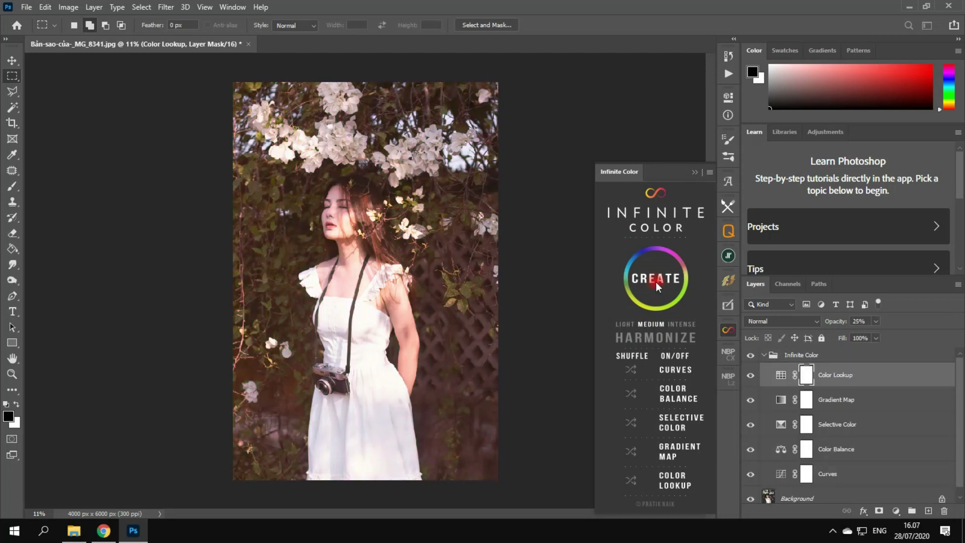
# Shuffle the Color Lookup, Gradient Map, Selective Color, Color Balance and Curves adjustments of the current Infinite Color grade
pyautogui.click(764, 355)
pyautogui.click(631, 480)
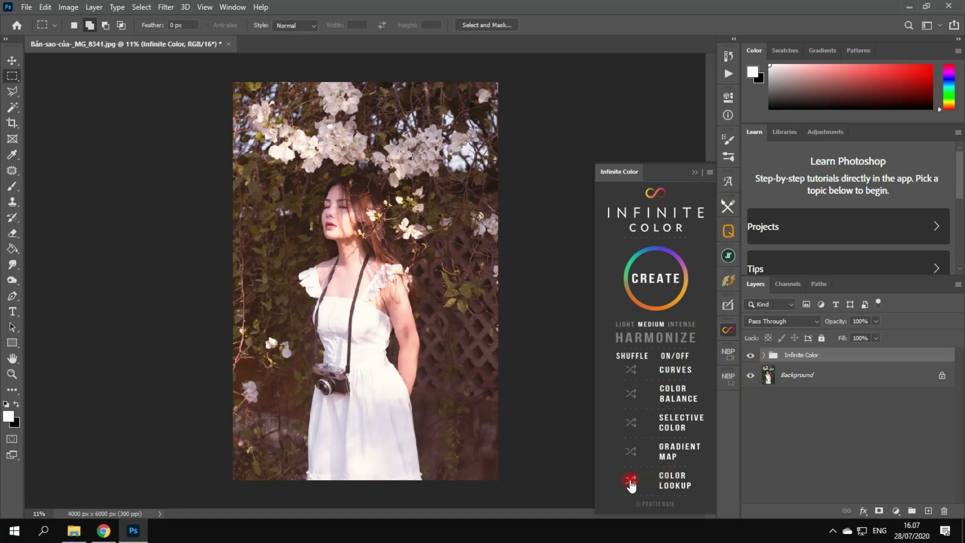
pyautogui.click(631, 451)
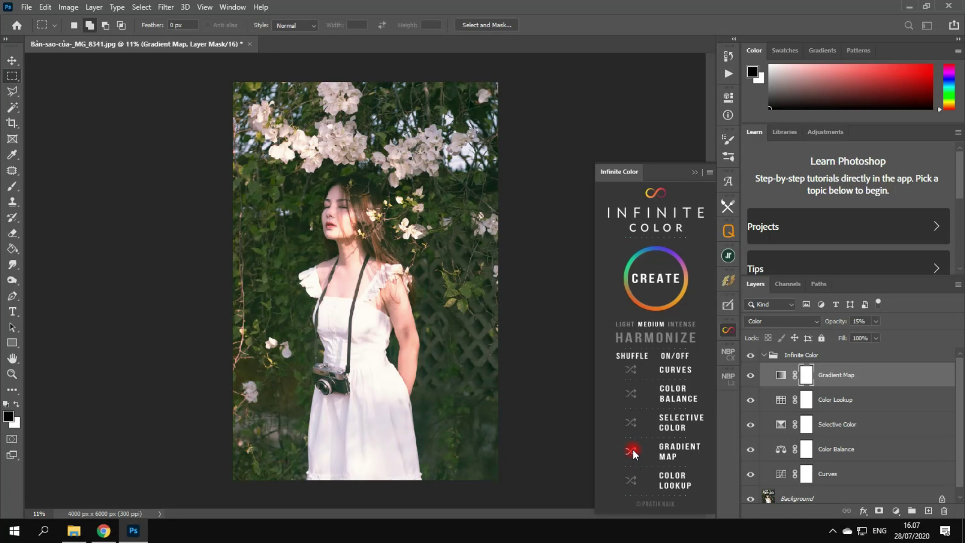
pyautogui.click(632, 424)
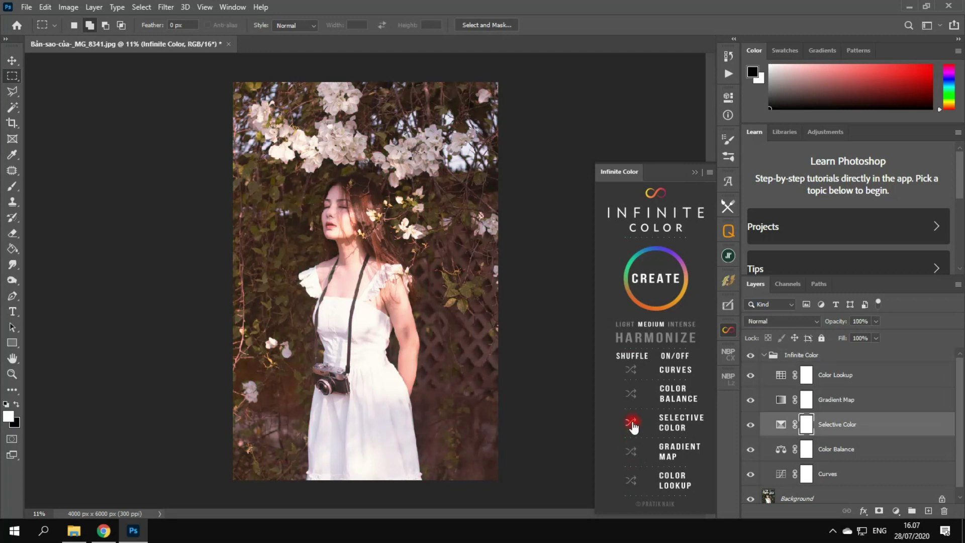
pyautogui.click(631, 394)
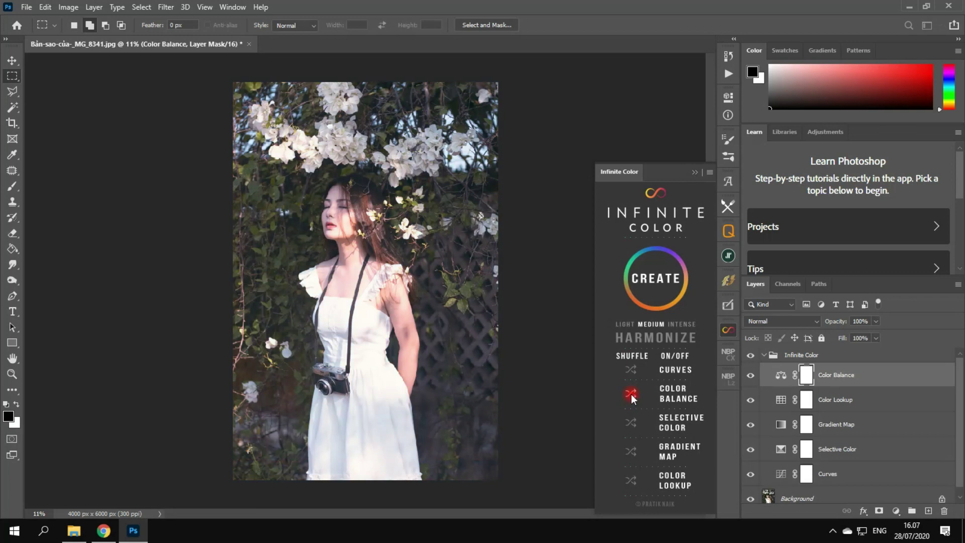
pyautogui.click(631, 394)
pyautogui.click(631, 371)
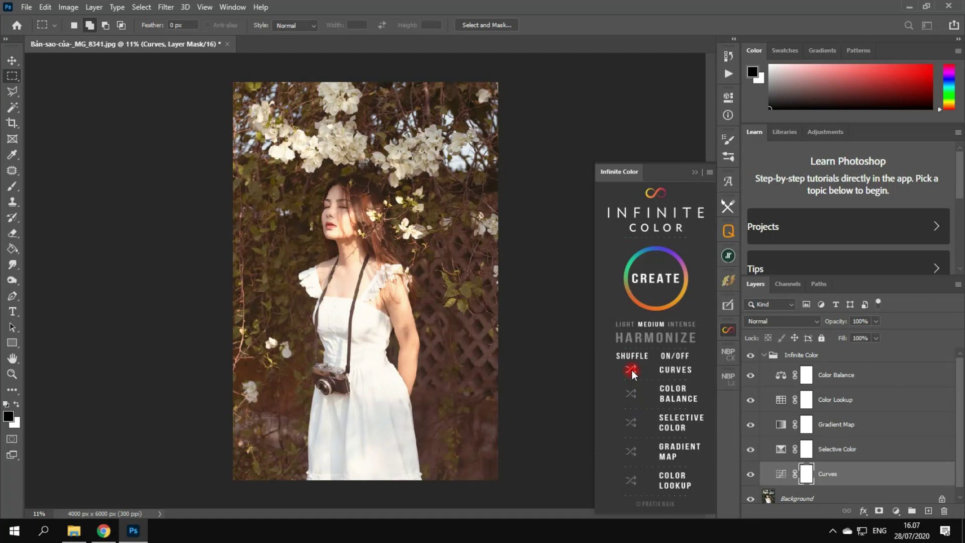
pyautogui.click(632, 371)
pyautogui.click(631, 372)
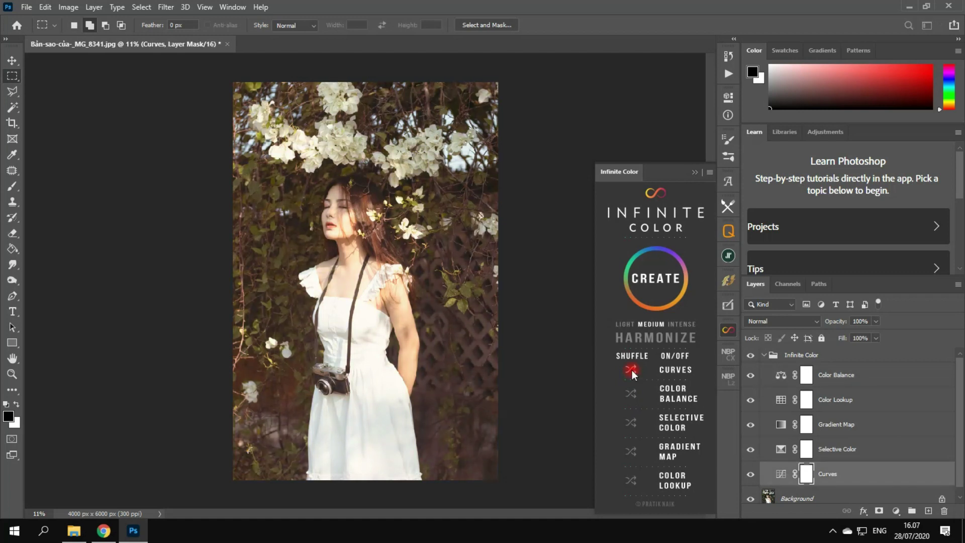
# Examine the woman's face up close and compare the portrait with and without the Infinite Color group
pyautogui.click(764, 355)
pyautogui.scroll(1, 360, 242)
pyautogui.scroll(5, 360, 242)
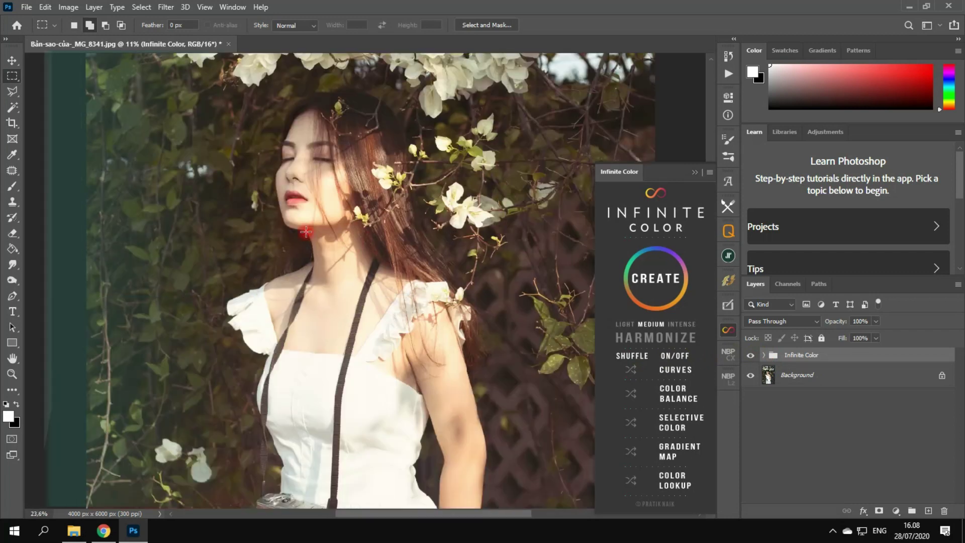
pyautogui.scroll(-6, 303, 227)
pyautogui.click(754, 356)
pyautogui.scroll(2, 504, 273)
pyautogui.scroll(-1, 504, 274)
pyautogui.click(752, 354)
pyautogui.click(753, 356)
pyautogui.click(752, 357)
pyautogui.click(753, 357)
pyautogui.click(752, 357)
# Generate a new Infinite Color grade at Medium intensity and compare it with the original photo
pyautogui.click(653, 280)
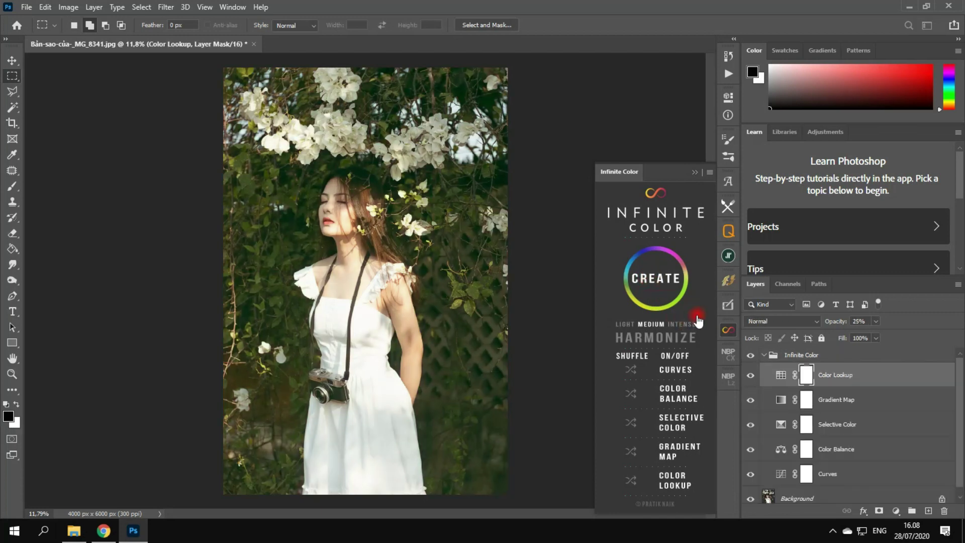
pyautogui.click(765, 355)
pyautogui.click(751, 357)
pyautogui.click(752, 357)
# Set the Infinite Color intensity to Light, generate a new grade and compare it with the original photo
pyautogui.click(626, 324)
pyautogui.click(657, 284)
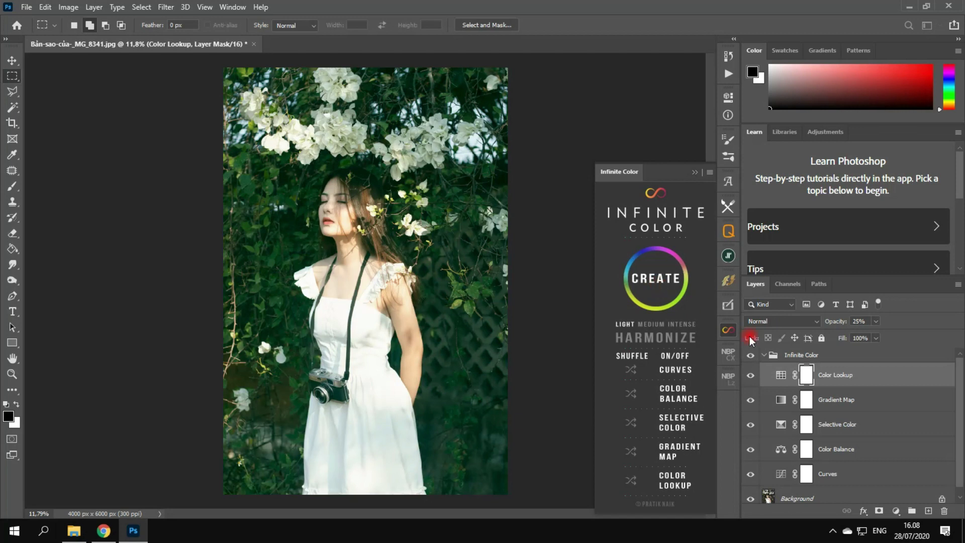
pyautogui.click(751, 355)
pyautogui.click(751, 355)
pyautogui.click(751, 355)
pyautogui.click(750, 355)
# Shuffle all five adjustments of the Light grade, repeating Selective Color and Curves for further variations
pyautogui.click(633, 481)
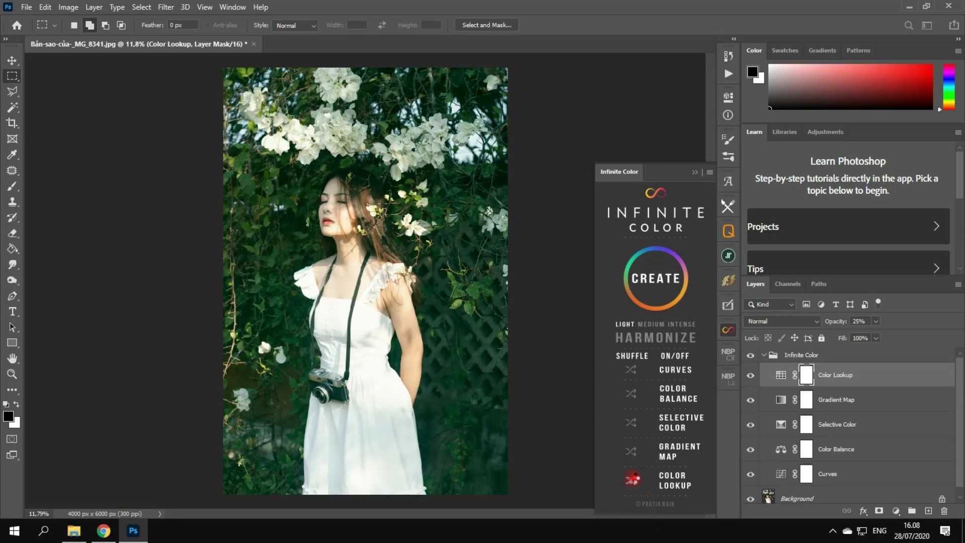
pyautogui.click(632, 451)
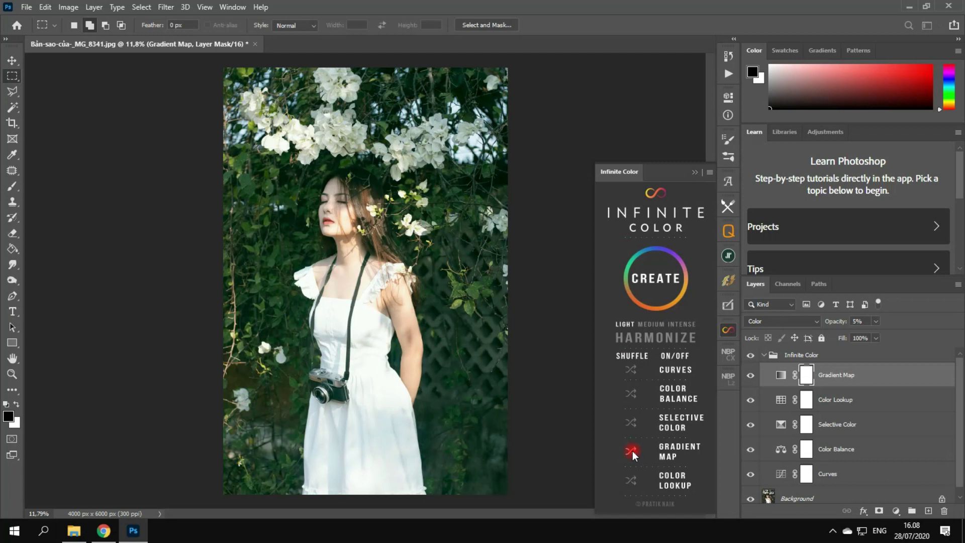
pyautogui.click(633, 424)
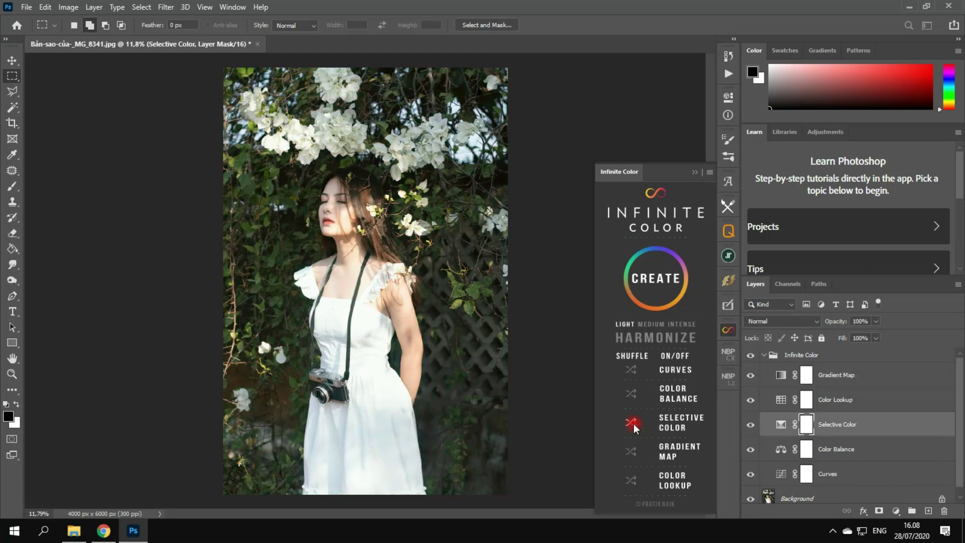
pyautogui.click(635, 398)
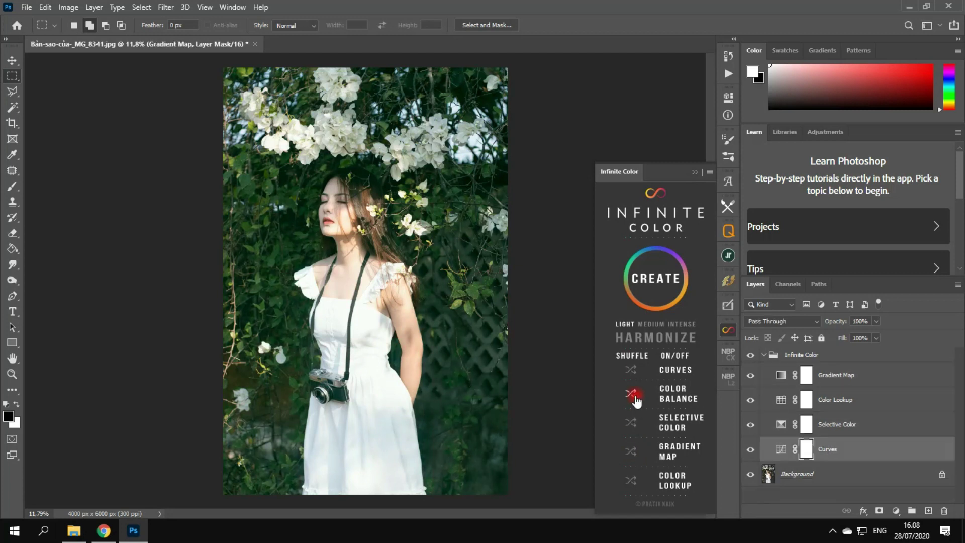
pyautogui.click(631, 424)
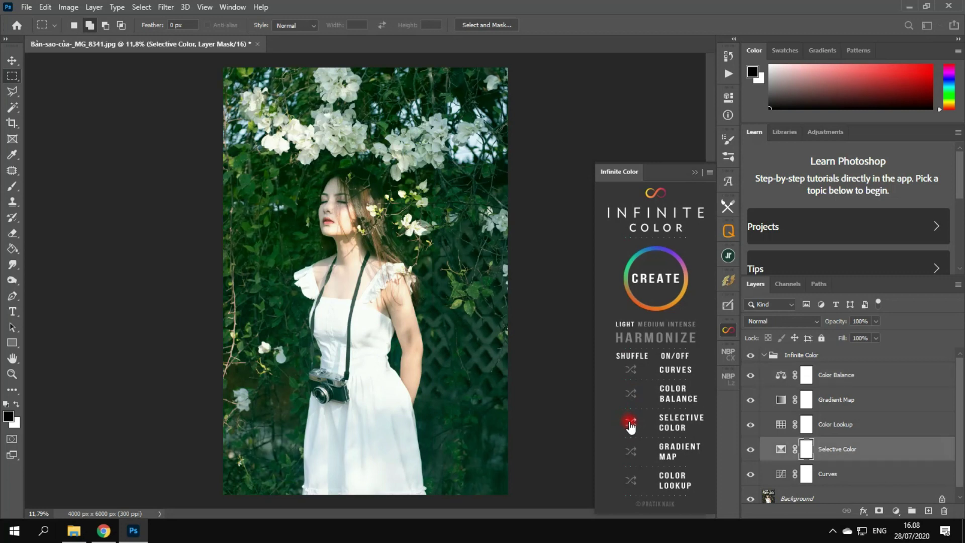
pyautogui.click(632, 373)
pyautogui.click(629, 425)
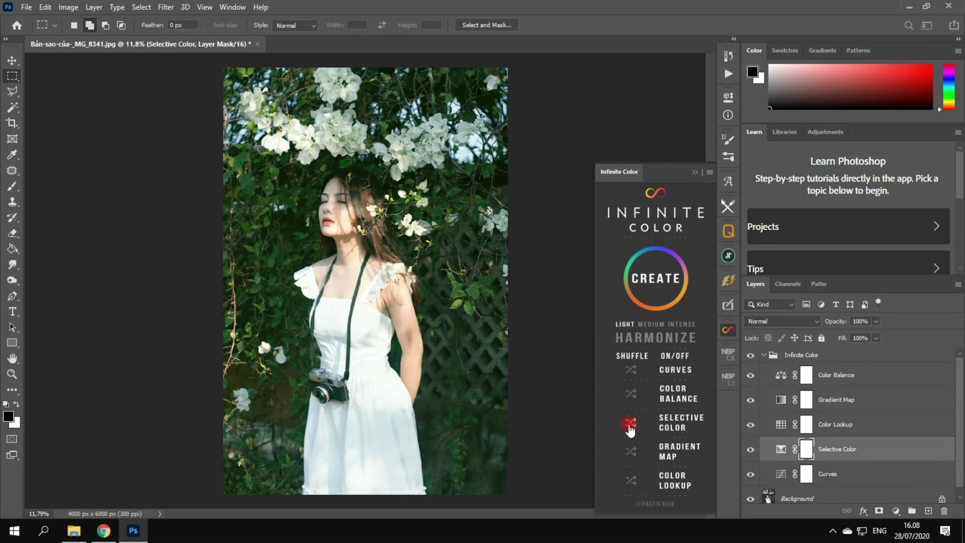
pyautogui.click(632, 370)
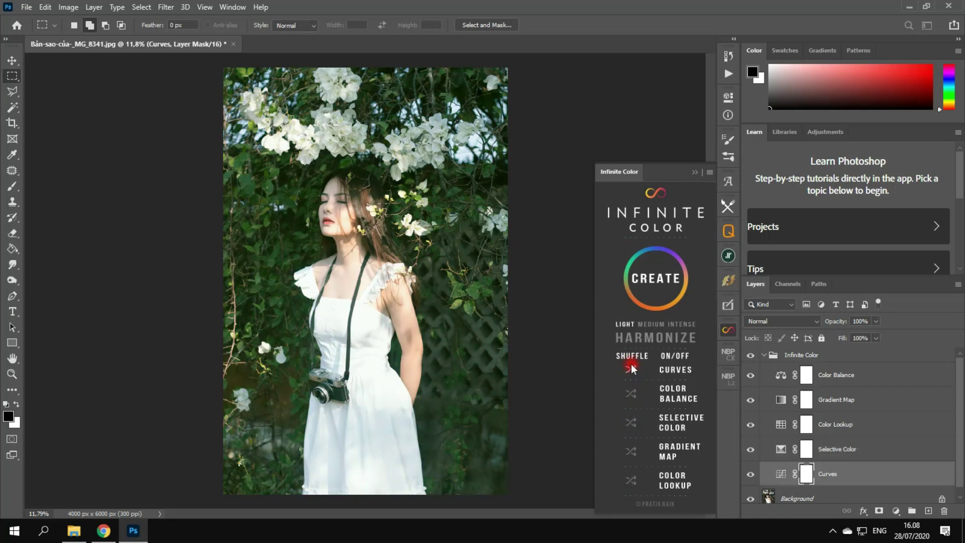
# Shuffle the Color Lookup and Gradient Map adjustments again and compare the grade with the original photo
pyautogui.click(631, 479)
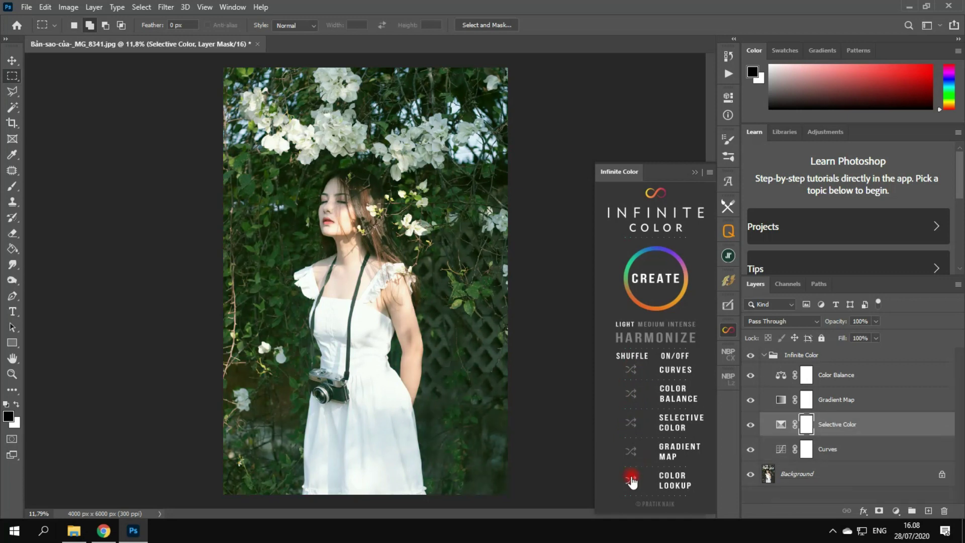
pyautogui.click(632, 451)
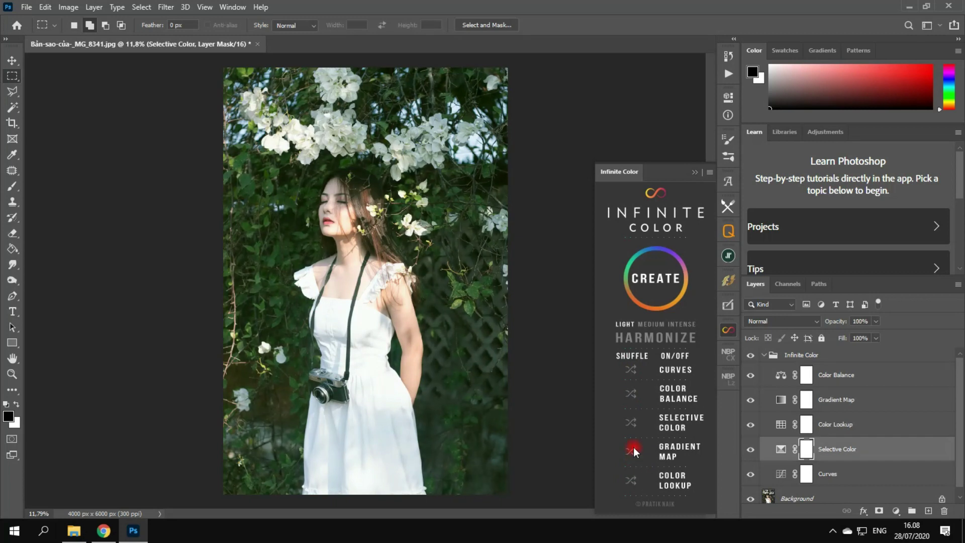
pyautogui.click(749, 356)
pyautogui.click(749, 356)
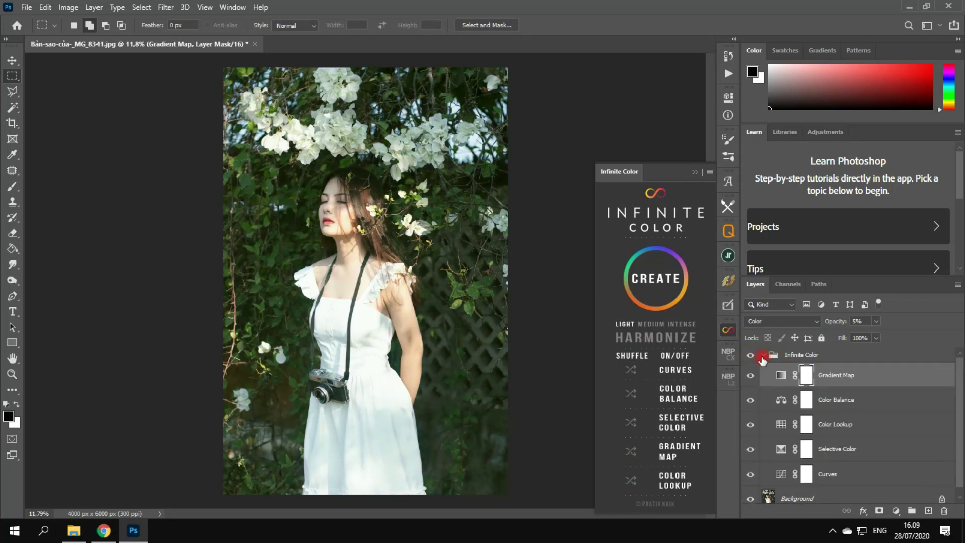
pyautogui.click(762, 357)
# Generate another Infinite Color grade at Light intensity and check it against the ungraded portrait
pyautogui.click(647, 283)
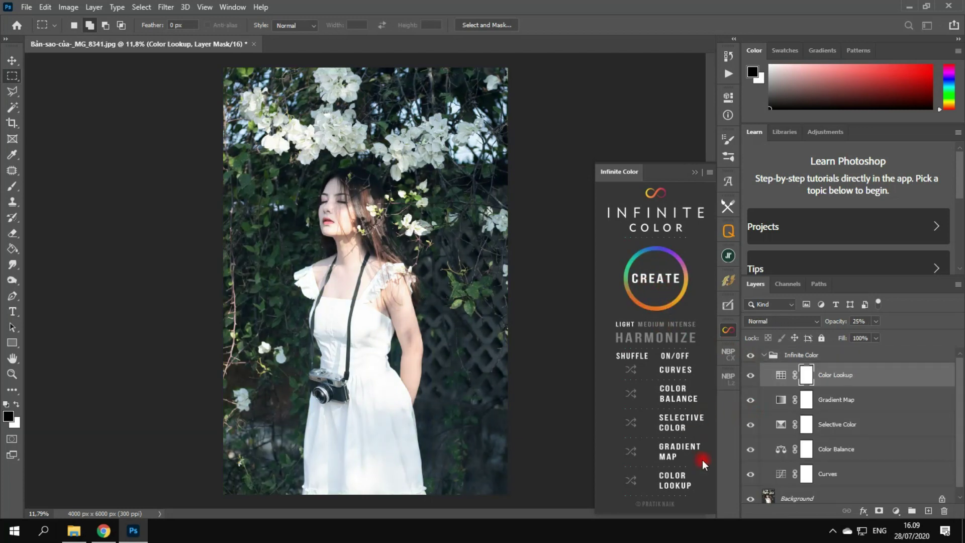
pyautogui.click(765, 356)
pyautogui.click(752, 356)
pyautogui.click(751, 356)
# Go through the Color Lookup, Gradient Map and Selective Color layers in the Infinite Color group and try to open their properties
pyautogui.click(765, 356)
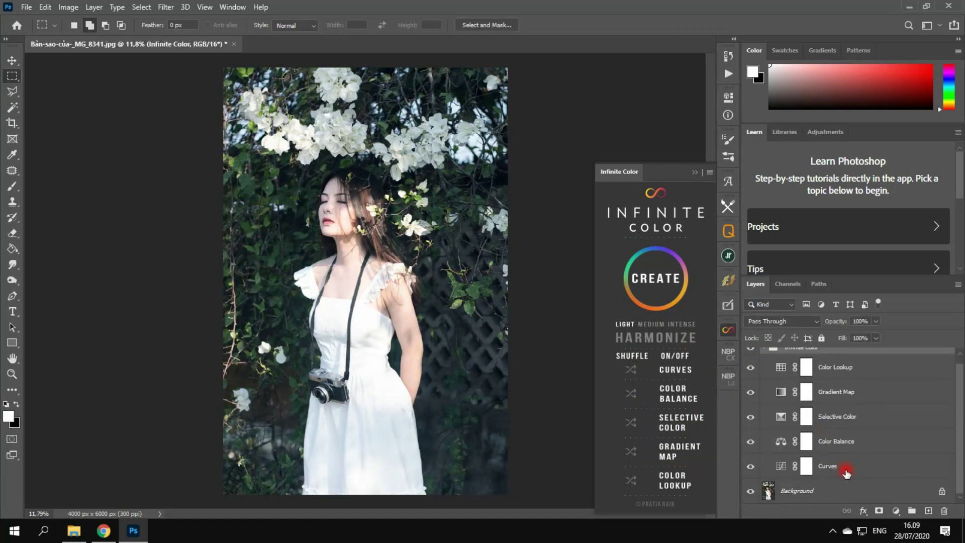
pyautogui.click(780, 378)
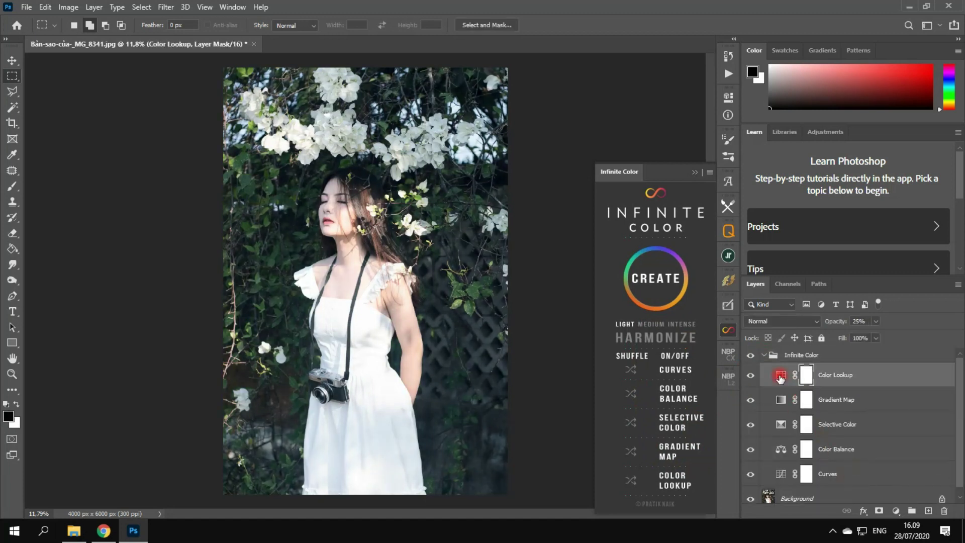
pyautogui.click(780, 401)
pyautogui.doubleClick(781, 426)
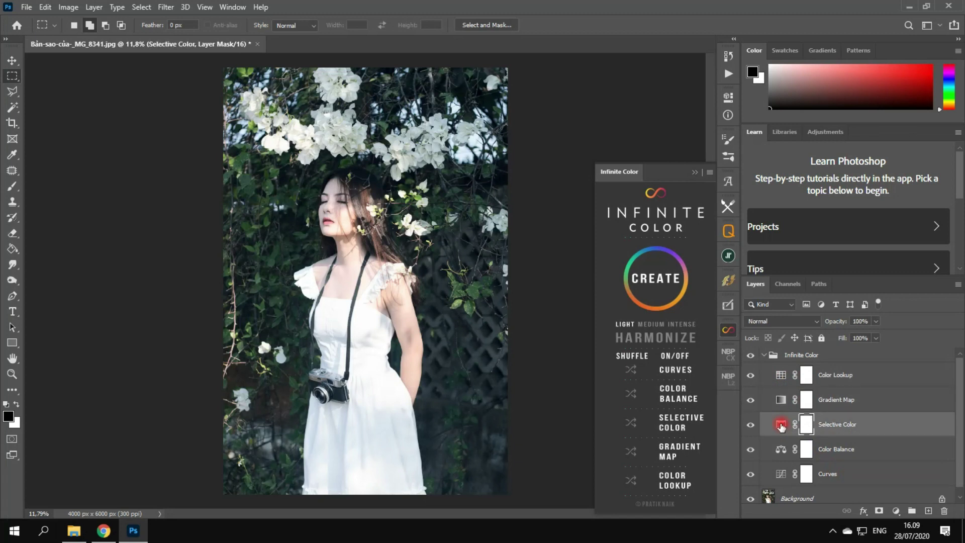
pyautogui.click(729, 98)
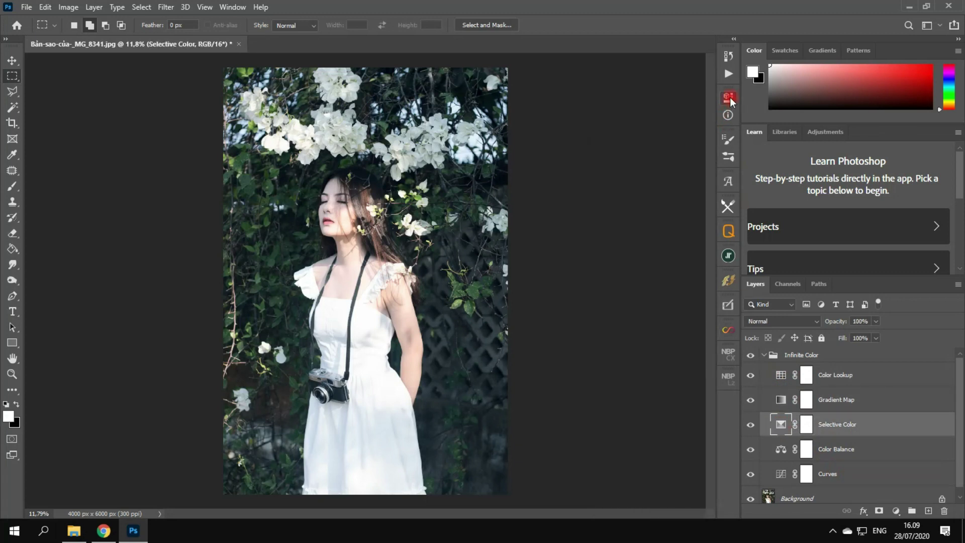
pyautogui.click(763, 355)
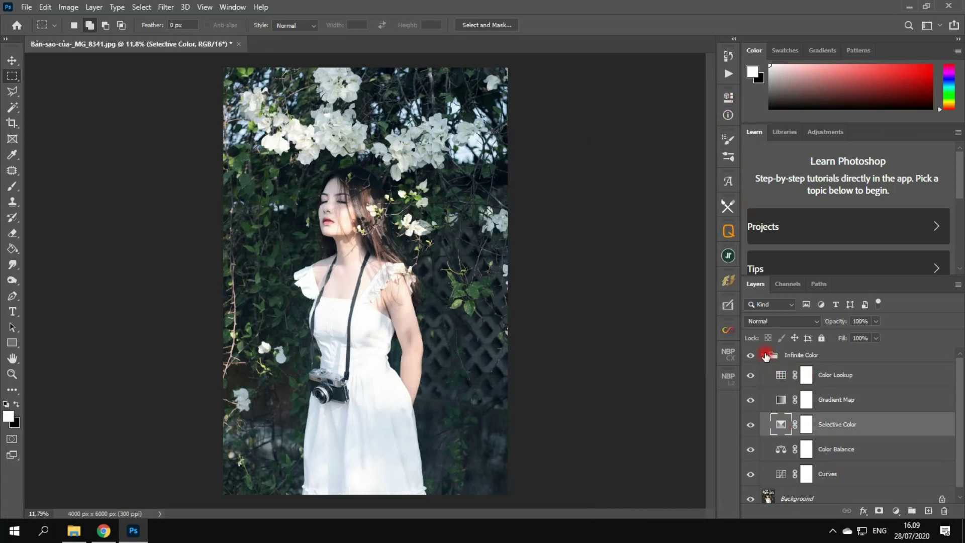
# Generate a fresh Light Infinite Color grade and shuffle its five adjustments, repeating Selective Color and Gradient Map
pyautogui.click(729, 331)
pyautogui.click(657, 280)
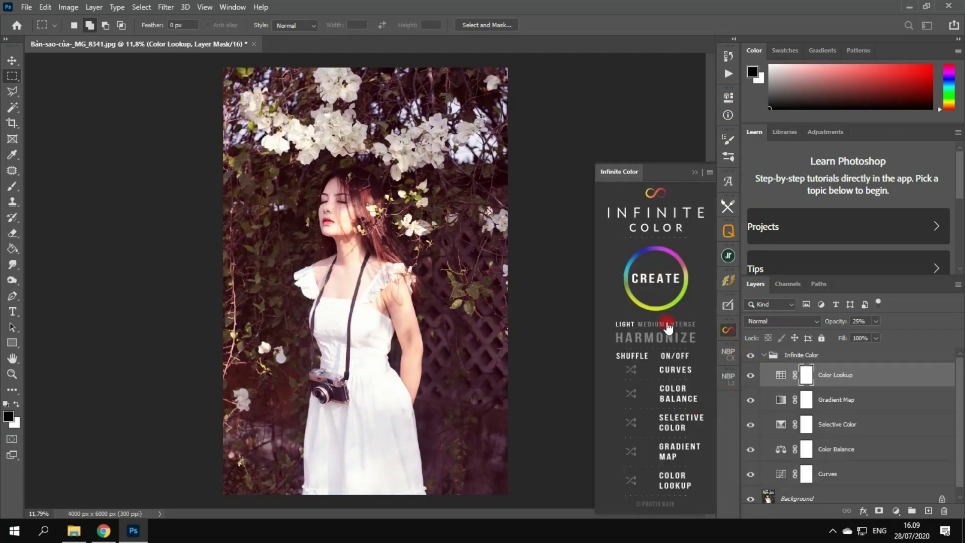
pyautogui.click(632, 481)
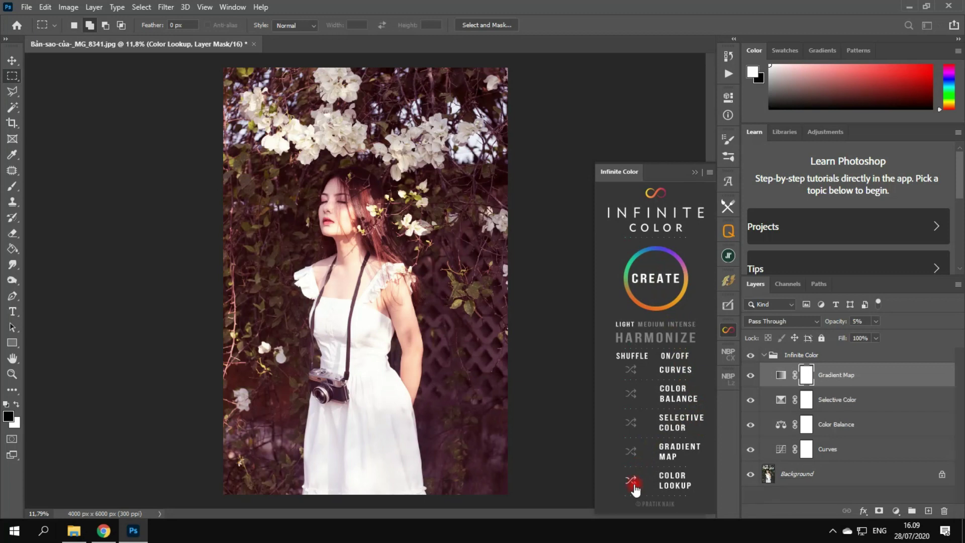
pyautogui.click(630, 454)
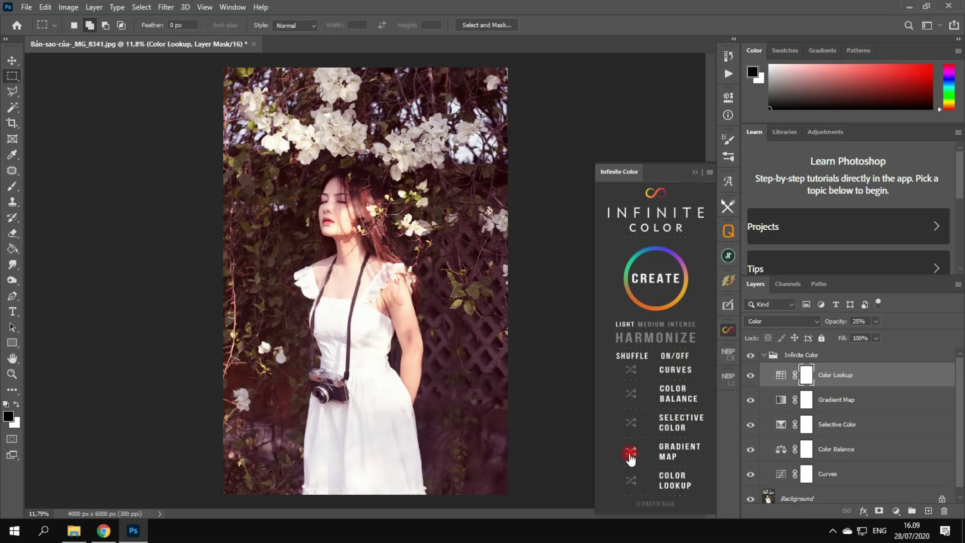
pyautogui.click(632, 425)
pyautogui.click(632, 392)
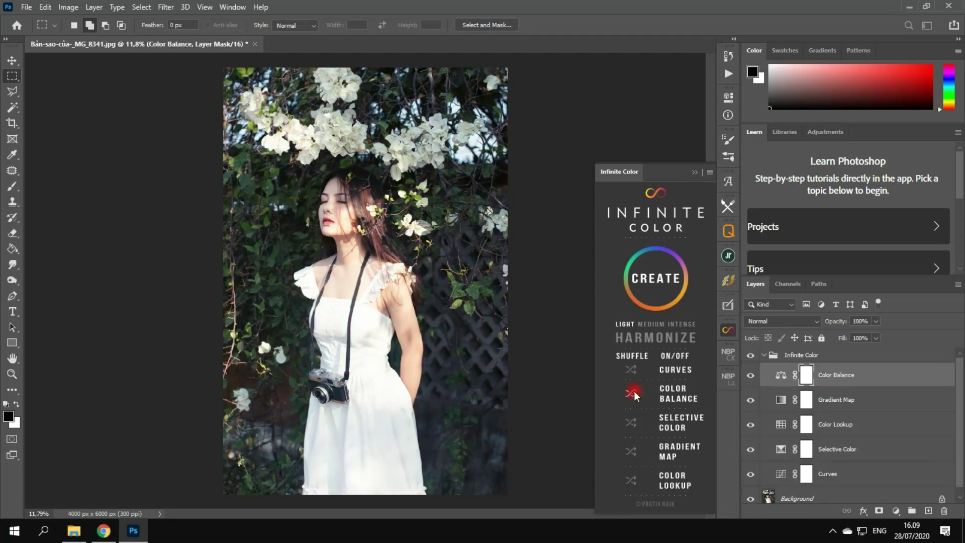
pyautogui.click(632, 372)
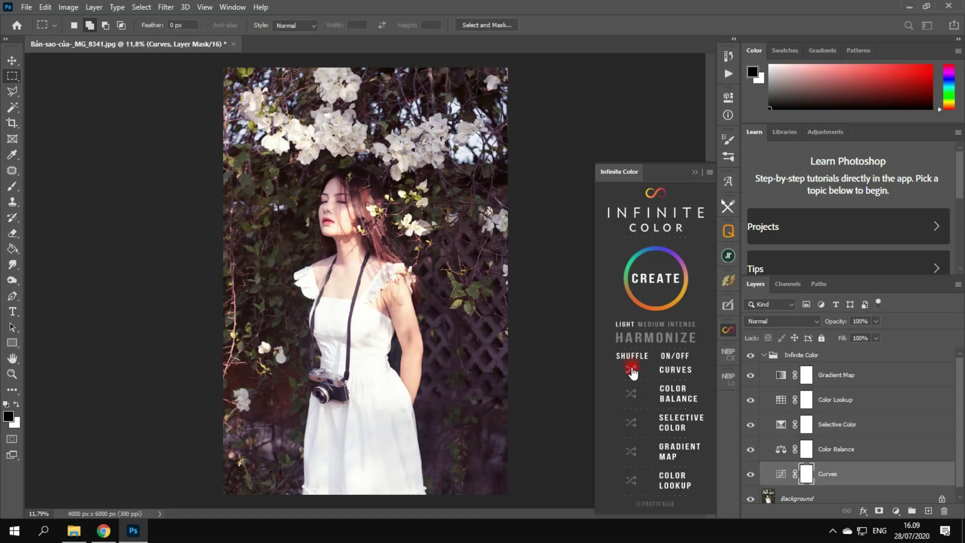
pyautogui.click(633, 426)
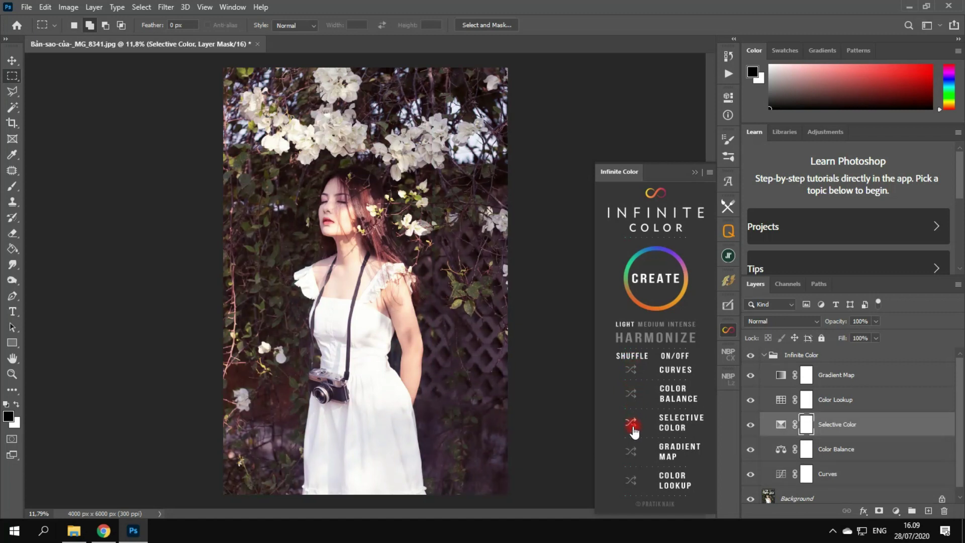
pyautogui.click(637, 449)
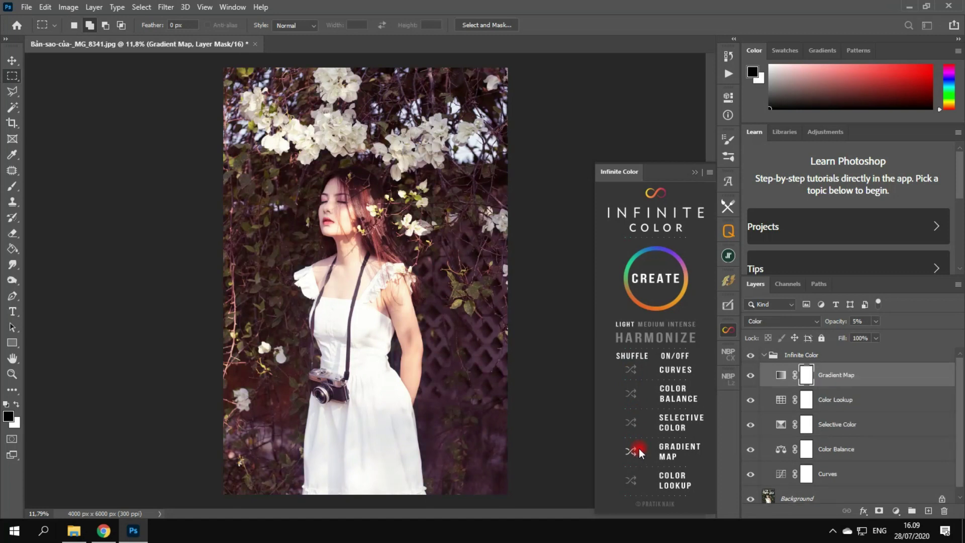
# Compare the portrait before and after the shuffled grade by toggling the collapsed Infinite Color group's visibility
pyautogui.click(763, 356)
pyautogui.scroll(3, 334, 226)
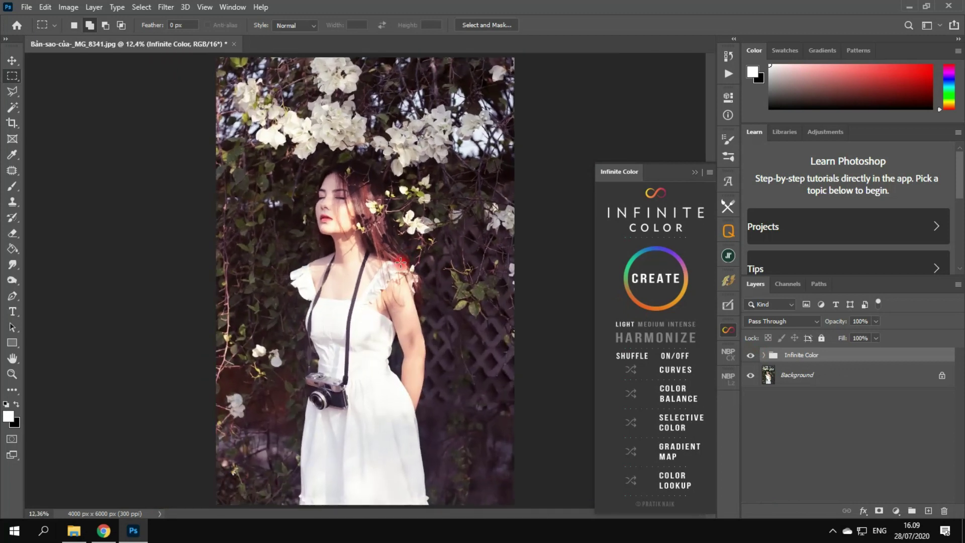
pyautogui.click(751, 356)
pyautogui.click(751, 356)
pyautogui.click(752, 356)
pyautogui.click(752, 356)
pyautogui.click(751, 356)
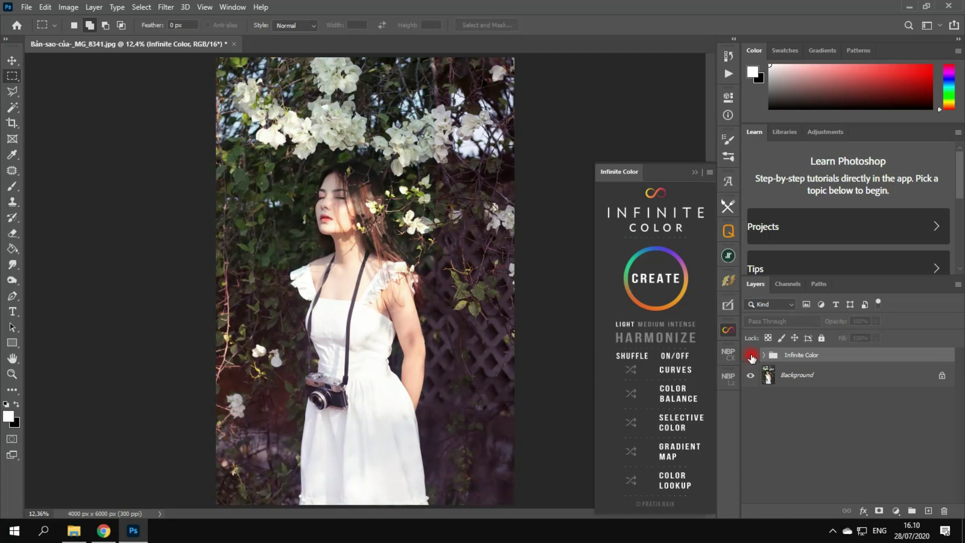
pyautogui.click(751, 356)
pyautogui.click(752, 357)
pyautogui.click(752, 357)
# Set the Infinite Color intensity to Medium and generate a new grade for the portrait
pyautogui.click(658, 324)
pyautogui.click(658, 277)
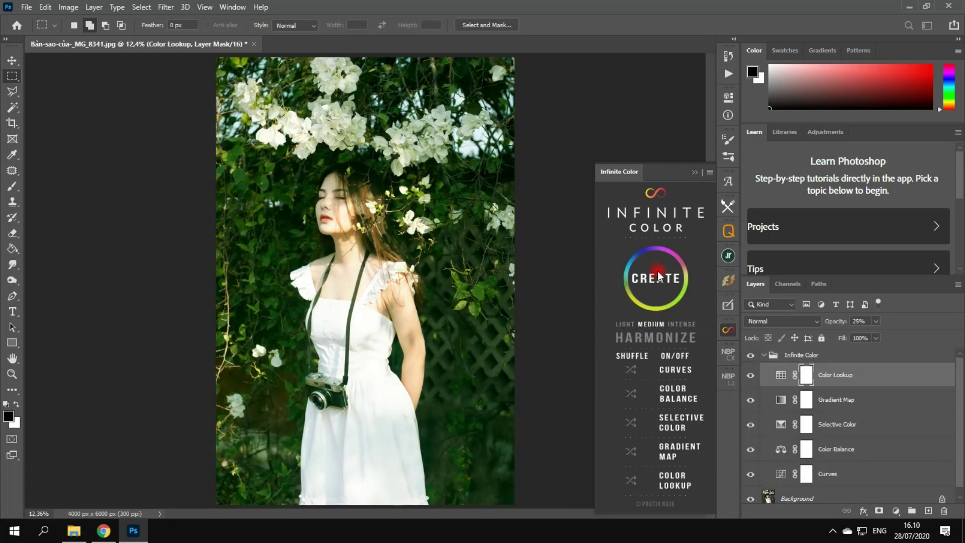
# Compare the Medium grade with the original, and shuffle Color Lookup, Gradient Map, Selective Color, Color Balance and Curves
pyautogui.click(752, 357)
pyautogui.click(752, 356)
pyautogui.click(630, 480)
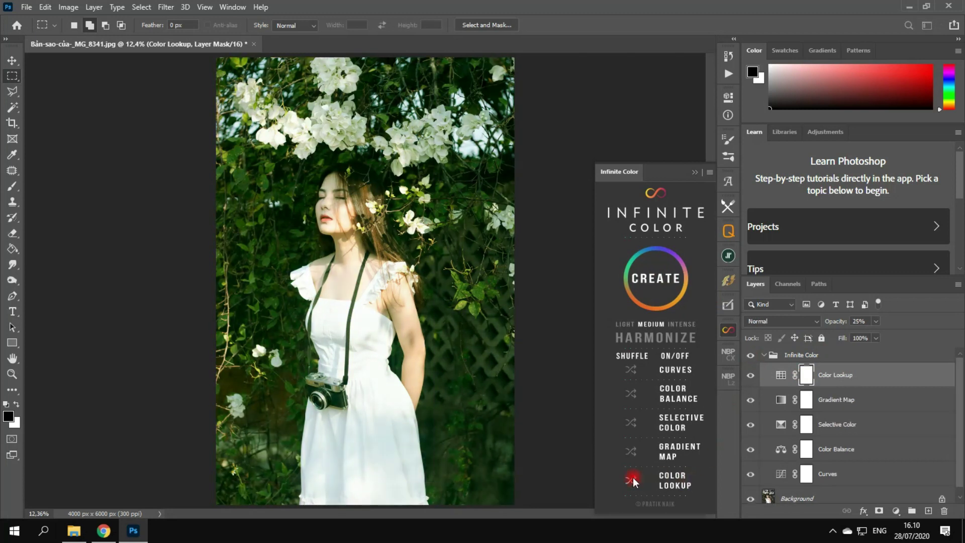
pyautogui.click(632, 452)
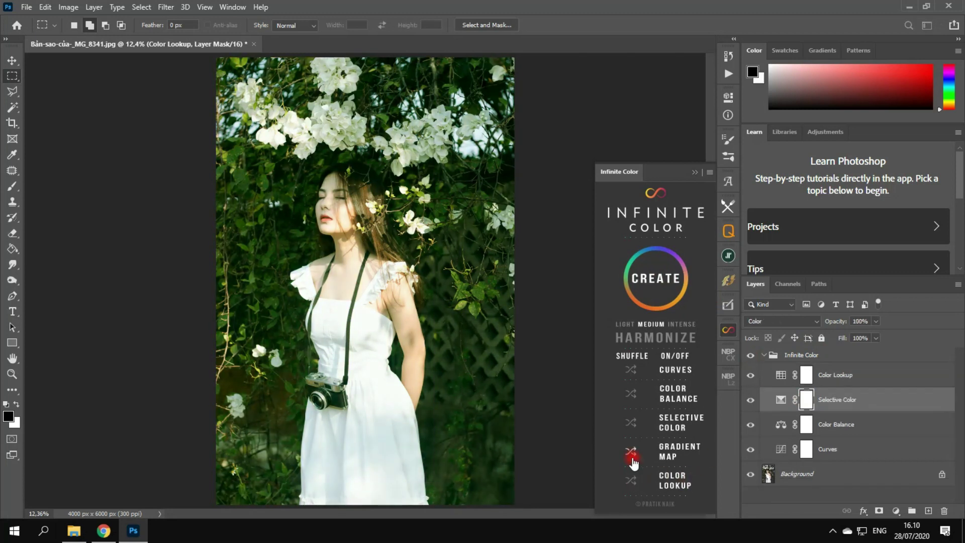
pyautogui.click(631, 427)
pyautogui.click(631, 395)
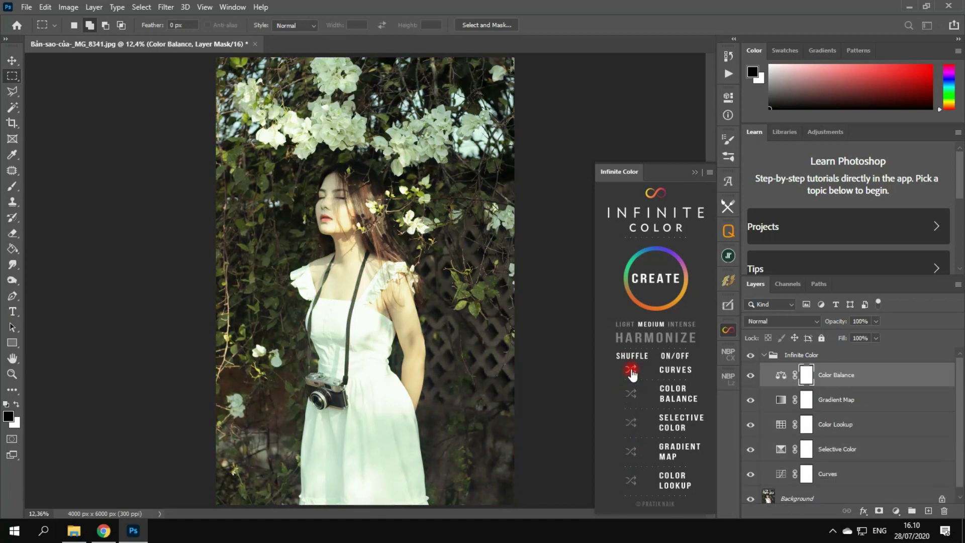
pyautogui.click(631, 372)
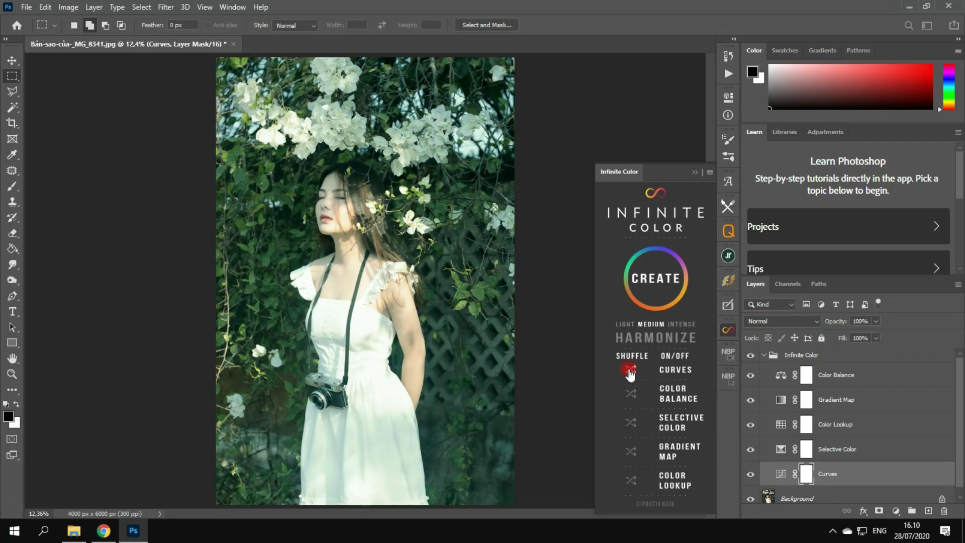
# Reshuffle the grade's Curves three more times, Selective Color twice and Gradient Map once
pyautogui.click(630, 371)
pyautogui.click(629, 370)
pyautogui.click(630, 373)
pyautogui.click(633, 423)
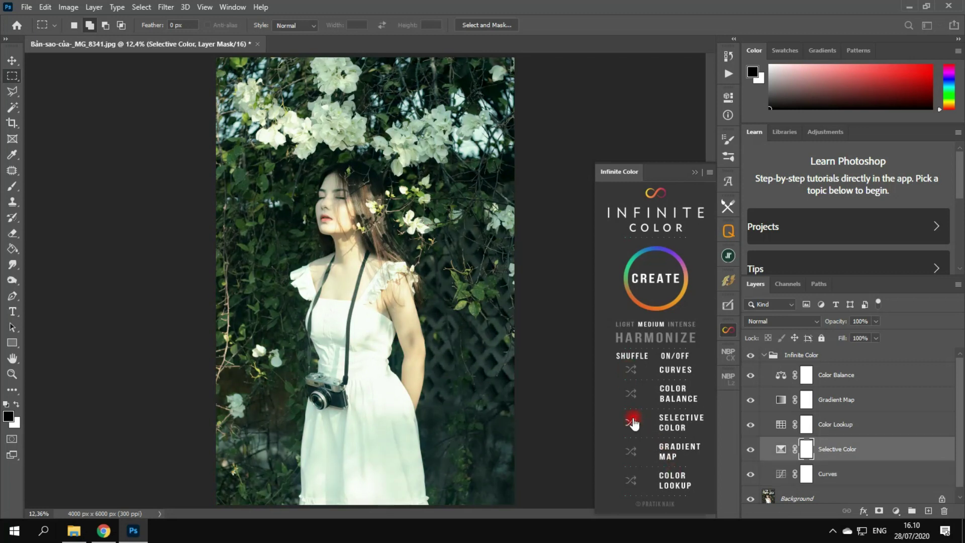
pyautogui.click(633, 450)
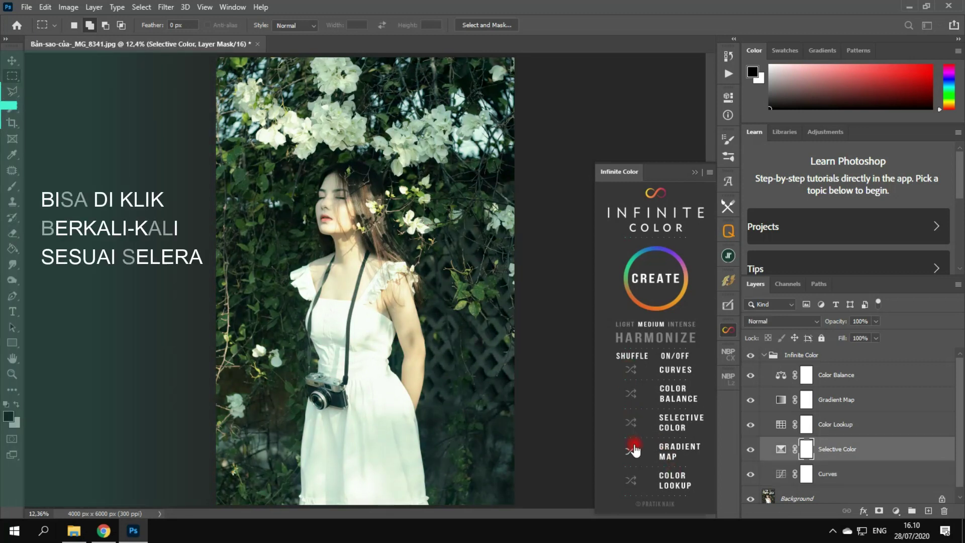
pyautogui.click(632, 424)
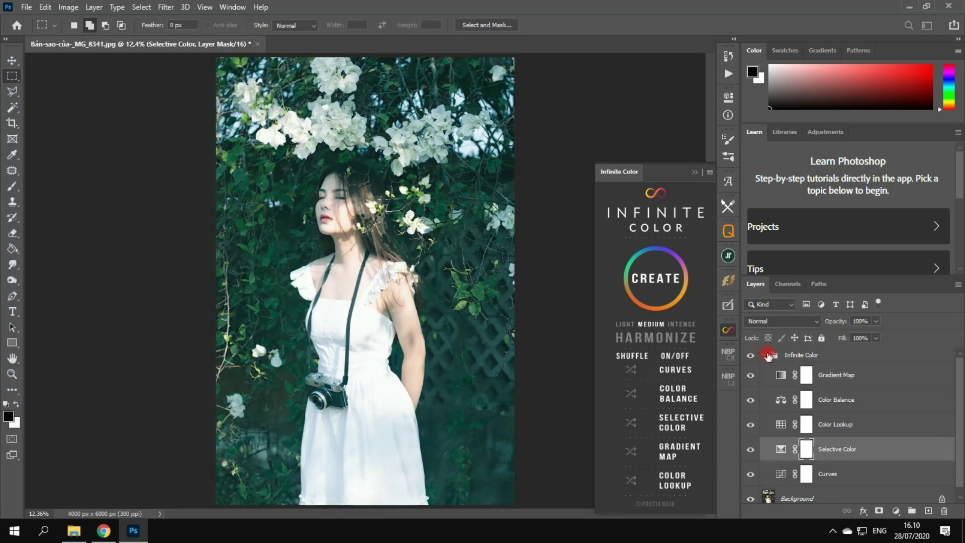
# Generate a fresh Medium Infinite Color grade and compare it with the original by toggling the group's visibility
pyautogui.click(768, 356)
pyautogui.click(656, 280)
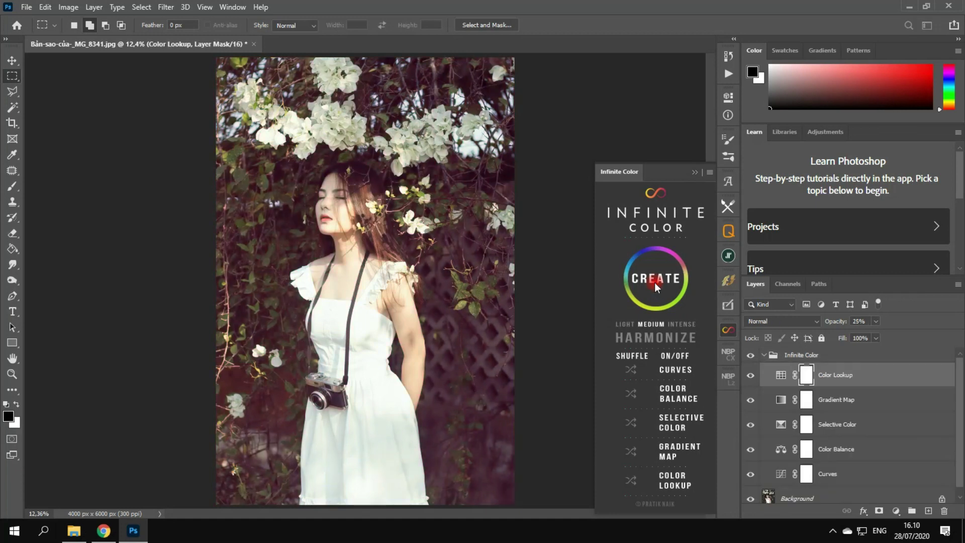
pyautogui.click(751, 355)
pyautogui.click(750, 356)
pyautogui.click(750, 356)
pyautogui.click(749, 355)
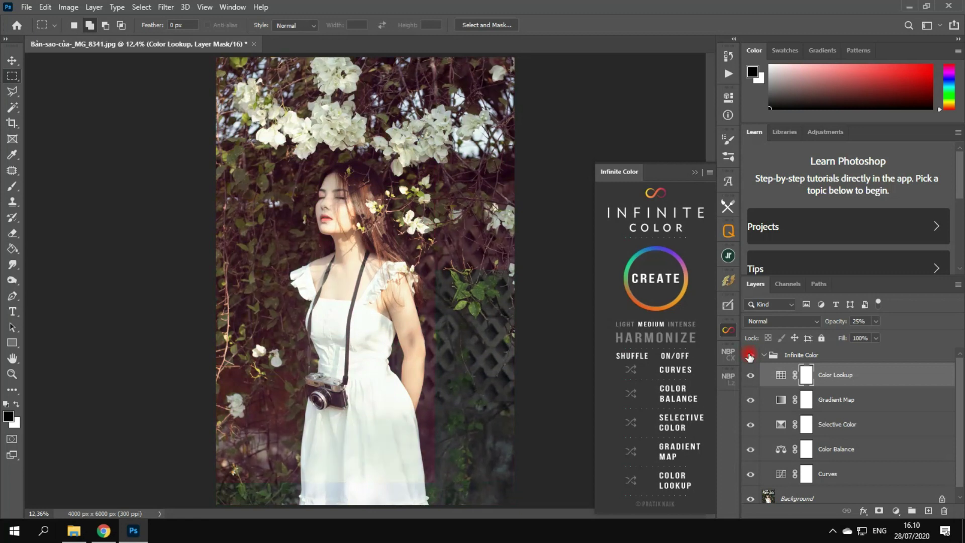
# Generate another Medium grade and shuffle its Color Lookup, Gradient Map, Selective Color, Color Balance and Curves
pyautogui.click(652, 280)
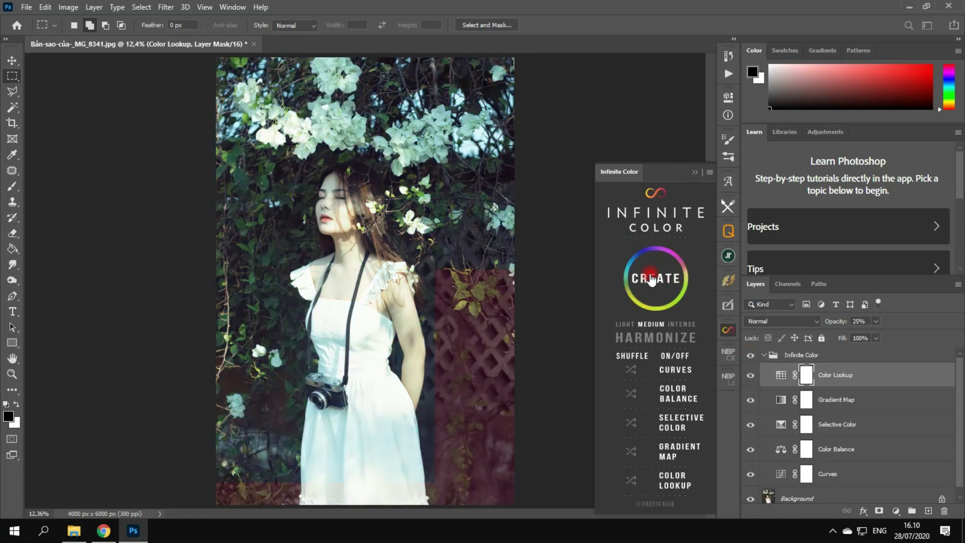
pyautogui.click(763, 355)
pyautogui.click(764, 355)
pyautogui.click(632, 483)
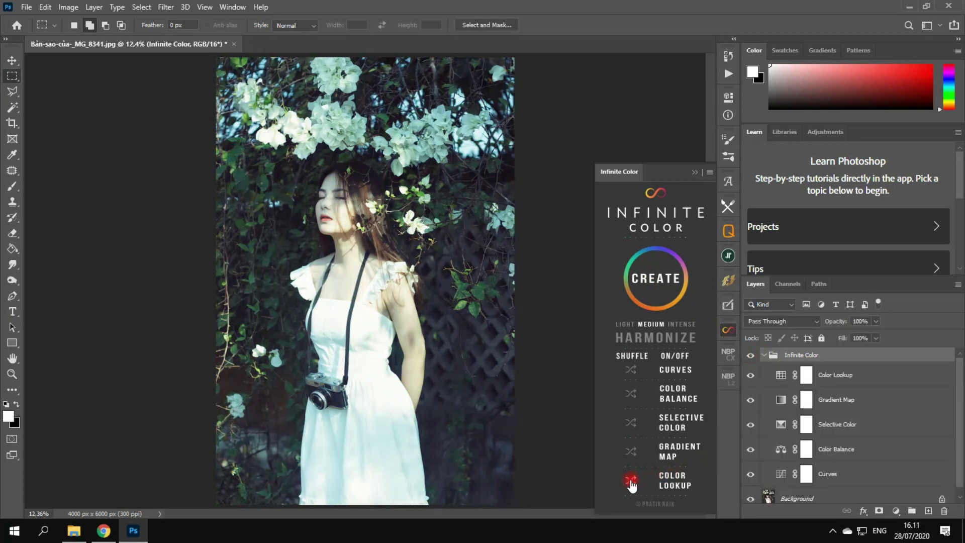
pyautogui.click(632, 453)
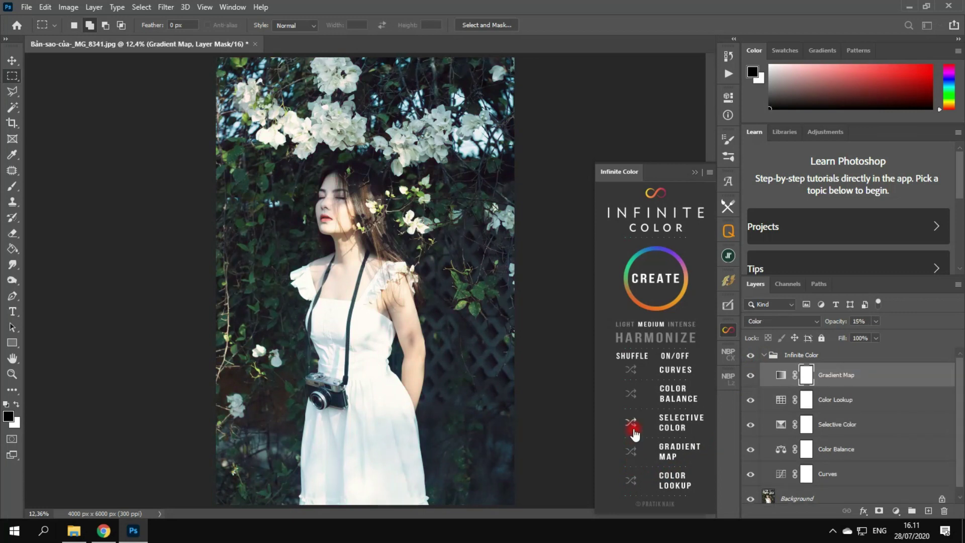
pyautogui.click(635, 428)
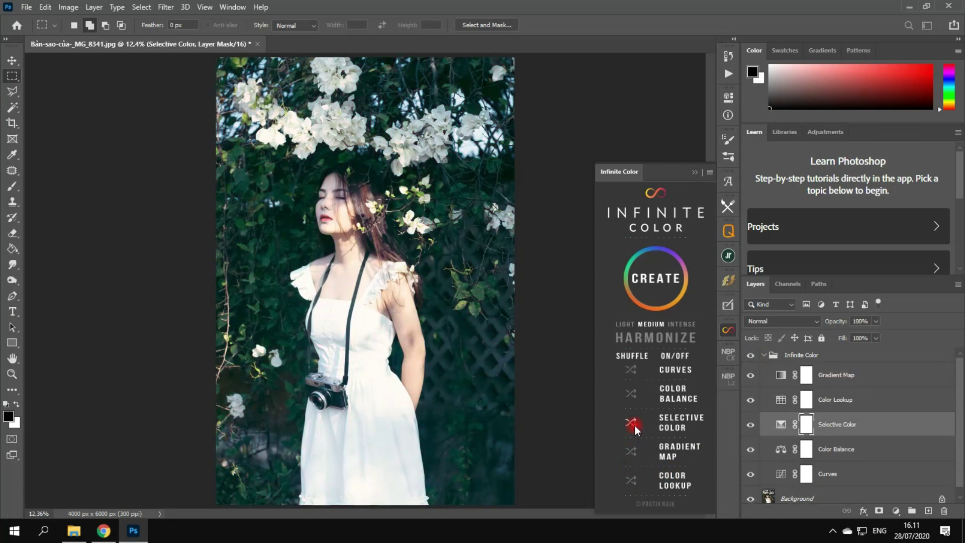
pyautogui.click(632, 394)
pyautogui.click(632, 371)
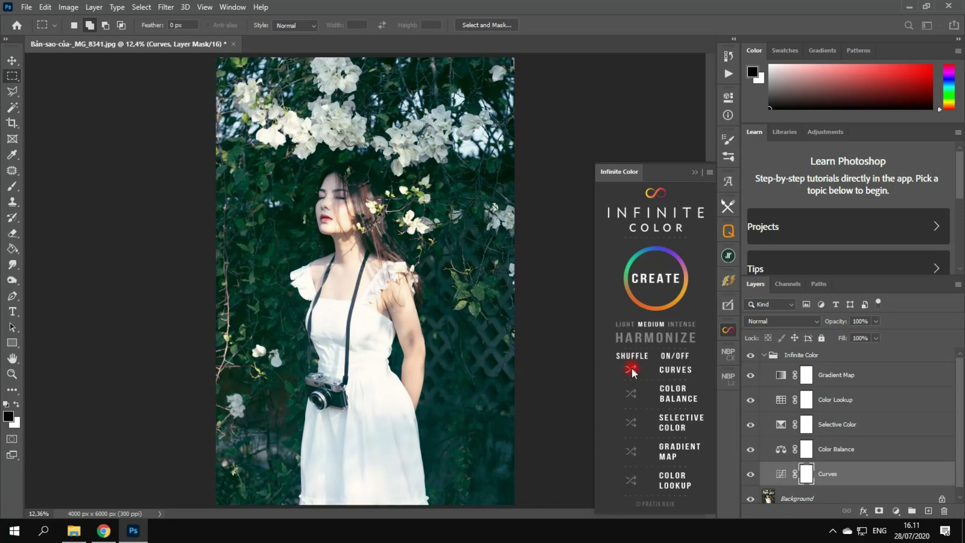
# Refine the Medium grade by reshuffling Selective Color once, Gradient Map twice and Curves once
pyautogui.click(631, 422)
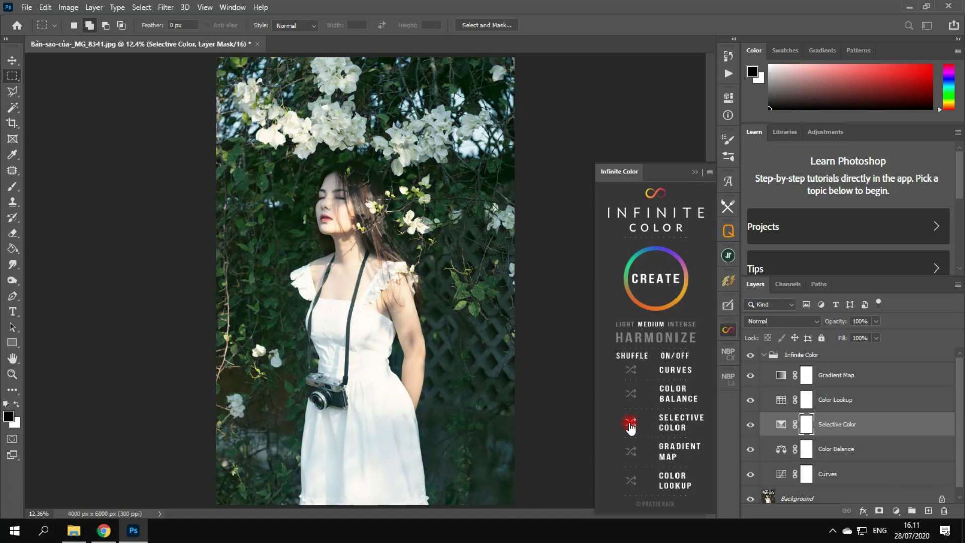
pyautogui.click(631, 453)
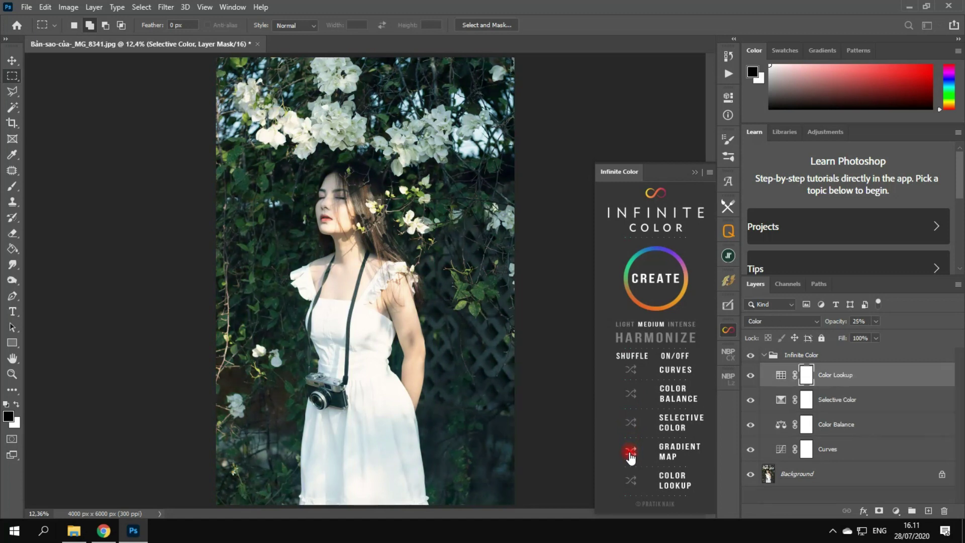
pyautogui.click(630, 454)
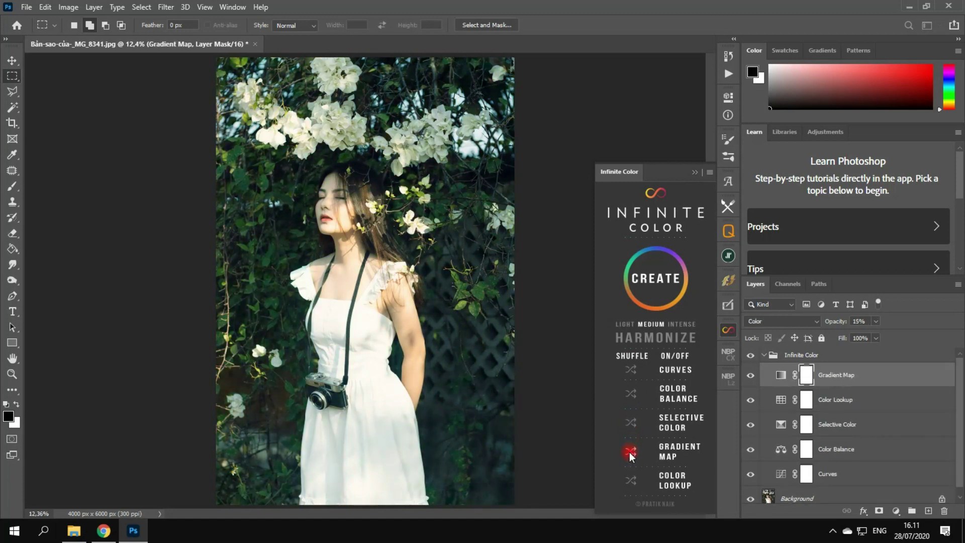
pyautogui.click(633, 375)
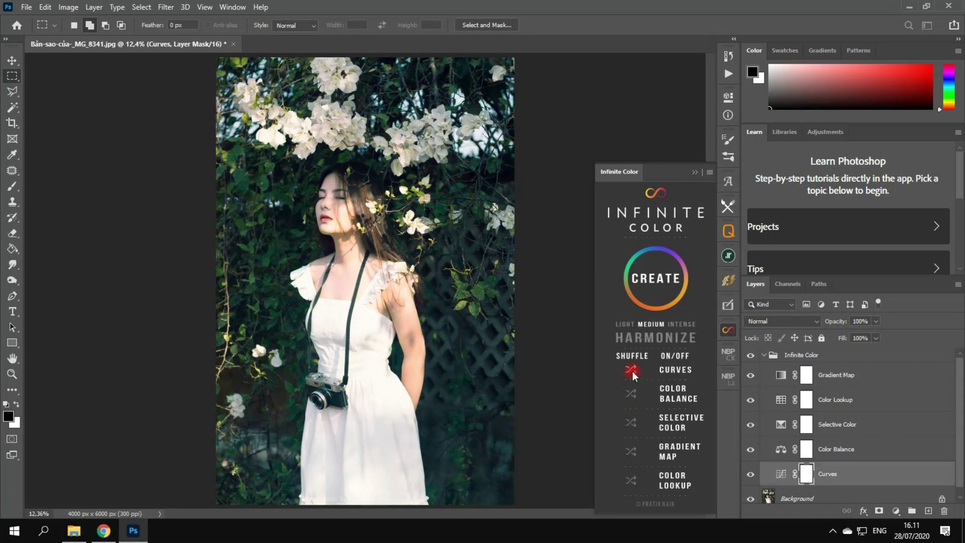
# Collapse the Infinite Color group and toggle its visibility to compare the reshuffled Medium grade with the original portrait
pyautogui.click(764, 355)
pyautogui.click(749, 355)
pyautogui.click(749, 355)
pyautogui.click(750, 355)
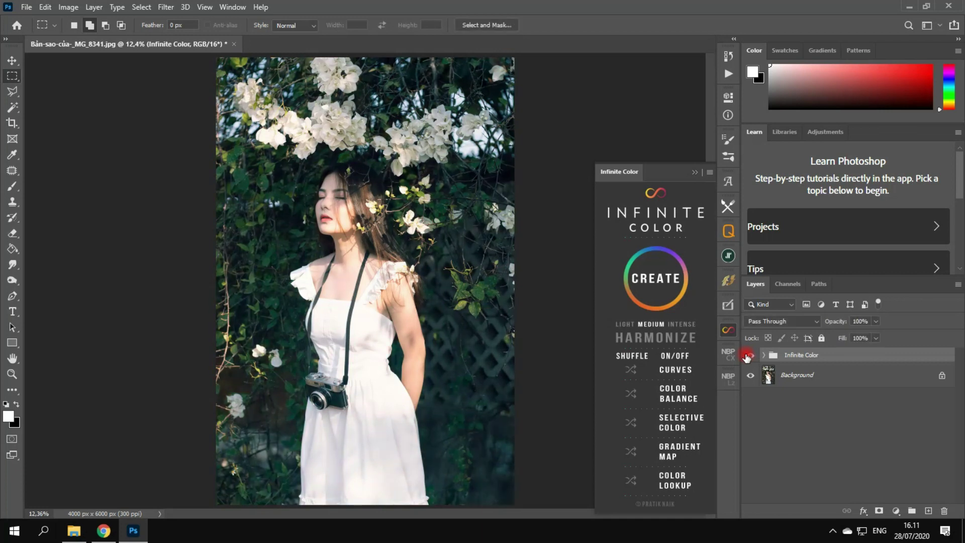
# Generate a grade at Intense intensity and shuffle its Gradient Map, Selective Color and Color Balance
pyautogui.click(681, 324)
pyautogui.click(651, 282)
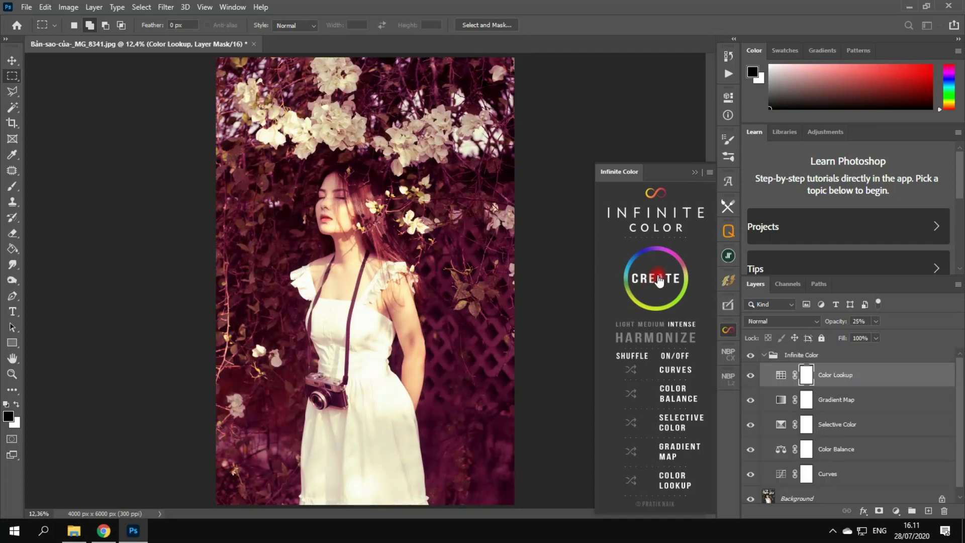
pyautogui.click(631, 454)
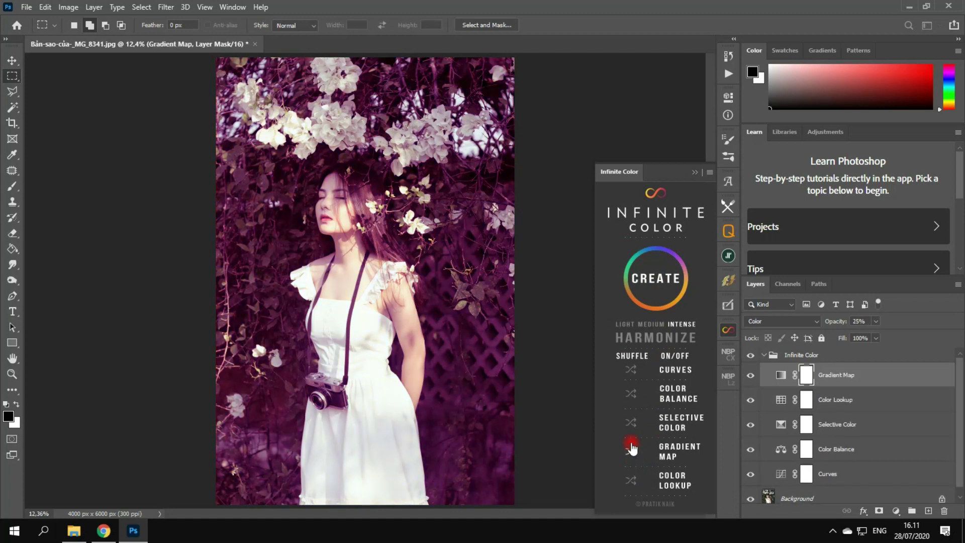
pyautogui.click(632, 420)
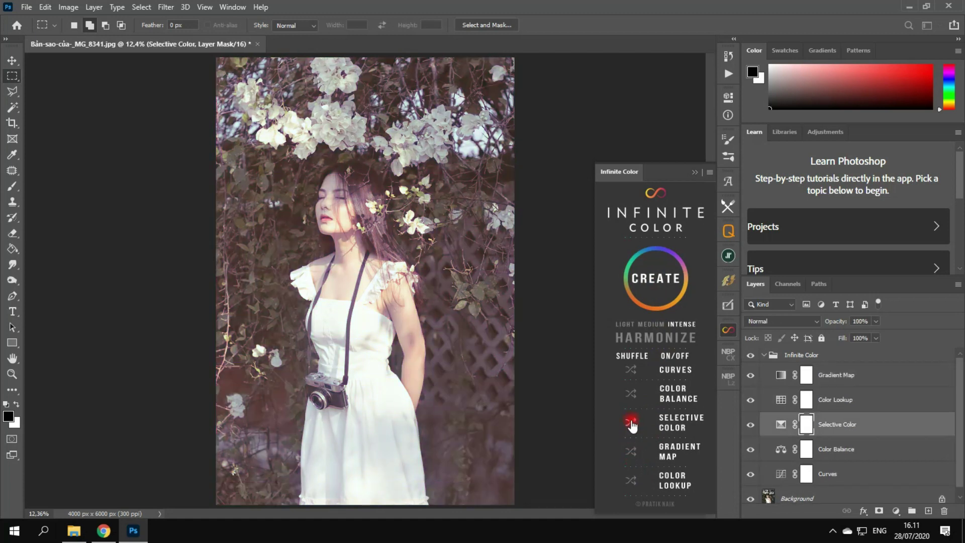
pyautogui.click(631, 395)
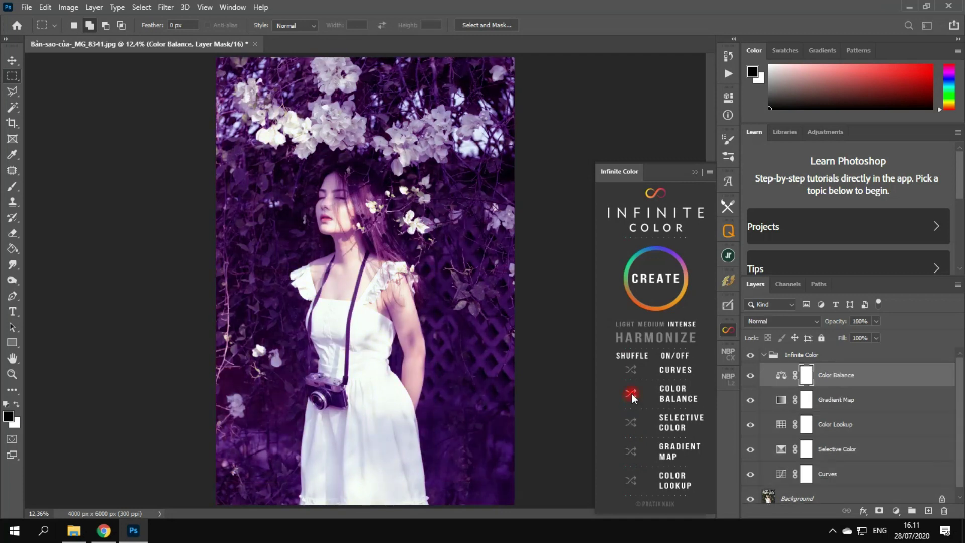
pyautogui.click(631, 395)
# Compare the Intense grade with the original, and reshuffle Color Balance, Selective Color, Curves, Gradient Map and Color Lookup
pyautogui.click(751, 355)
pyautogui.click(751, 355)
pyautogui.click(633, 395)
pyautogui.click(629, 393)
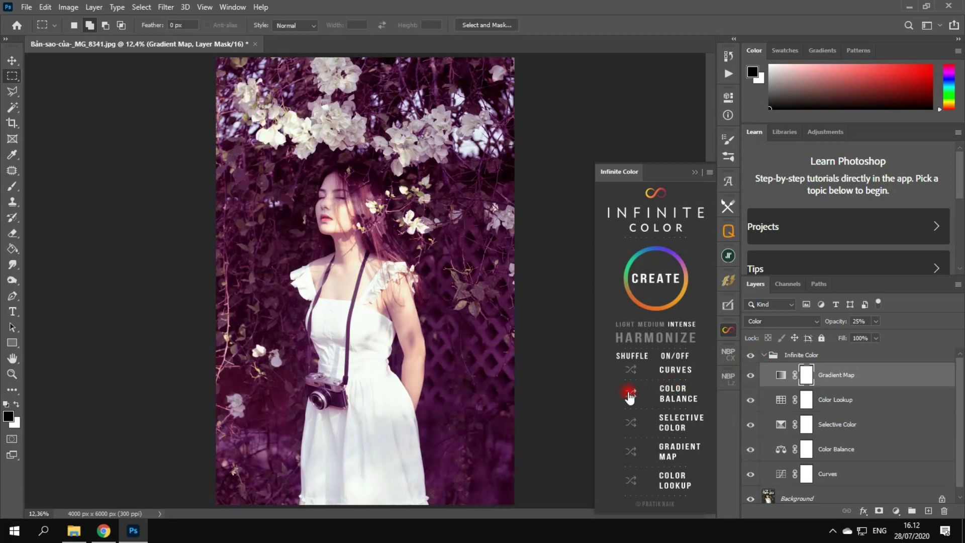
pyautogui.click(633, 424)
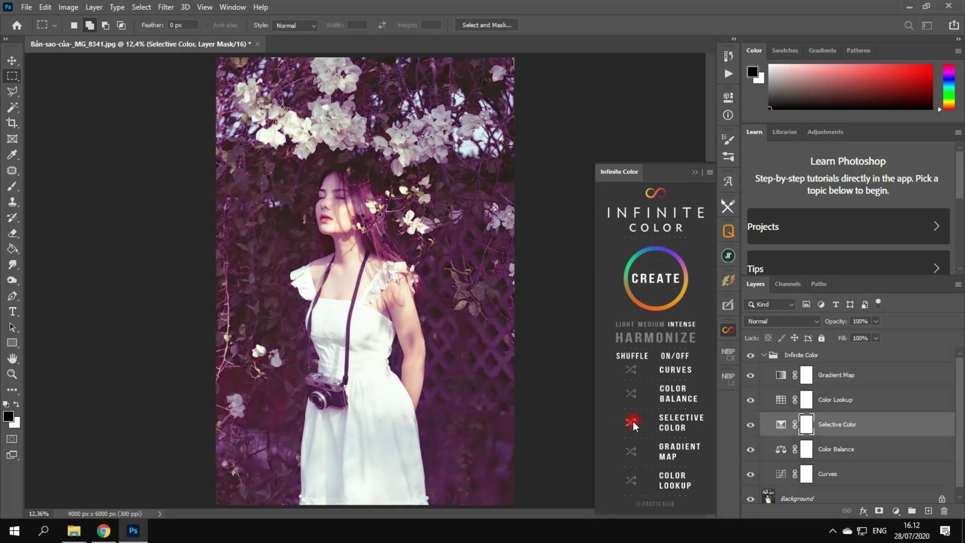
pyautogui.click(632, 371)
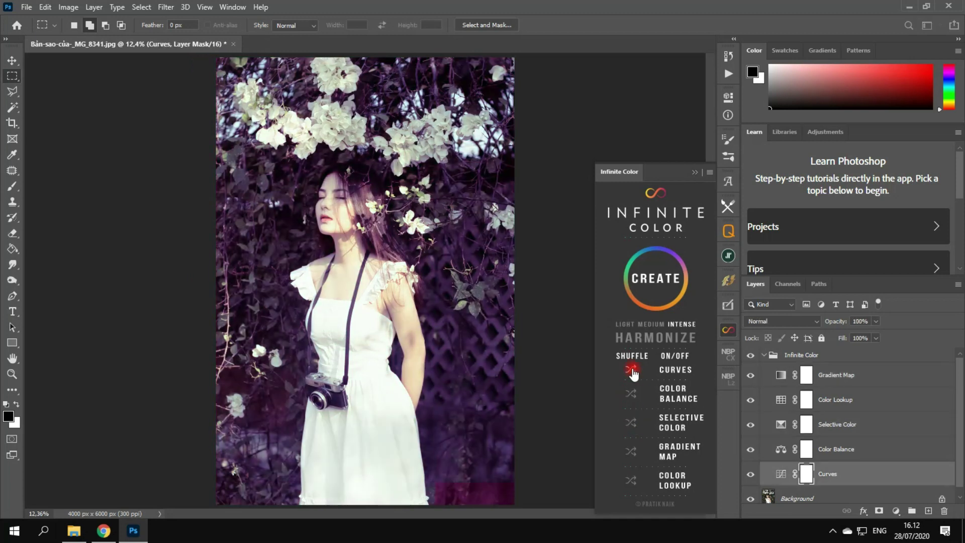
pyautogui.click(632, 451)
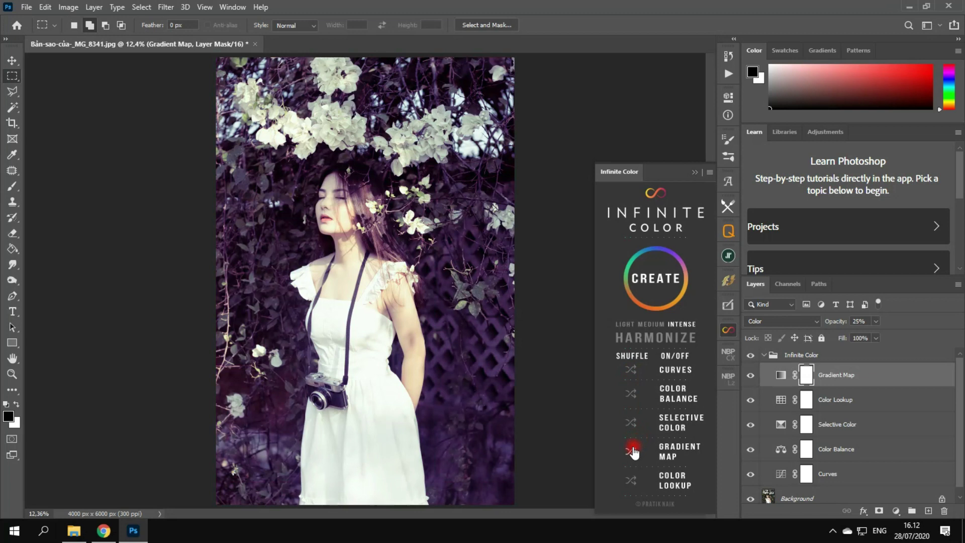
pyautogui.click(632, 481)
pyautogui.click(632, 424)
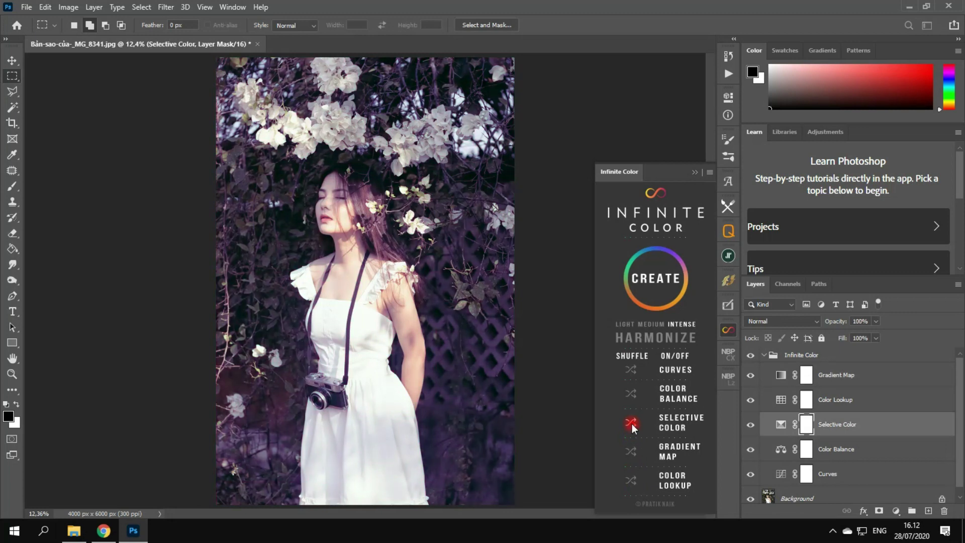
# Collapse the Infinite Color group and examine the portrait with and without the reshuffled Intense grade
pyautogui.click(761, 356)
pyautogui.click(752, 357)
pyautogui.click(750, 356)
pyautogui.click(750, 357)
pyautogui.click(751, 357)
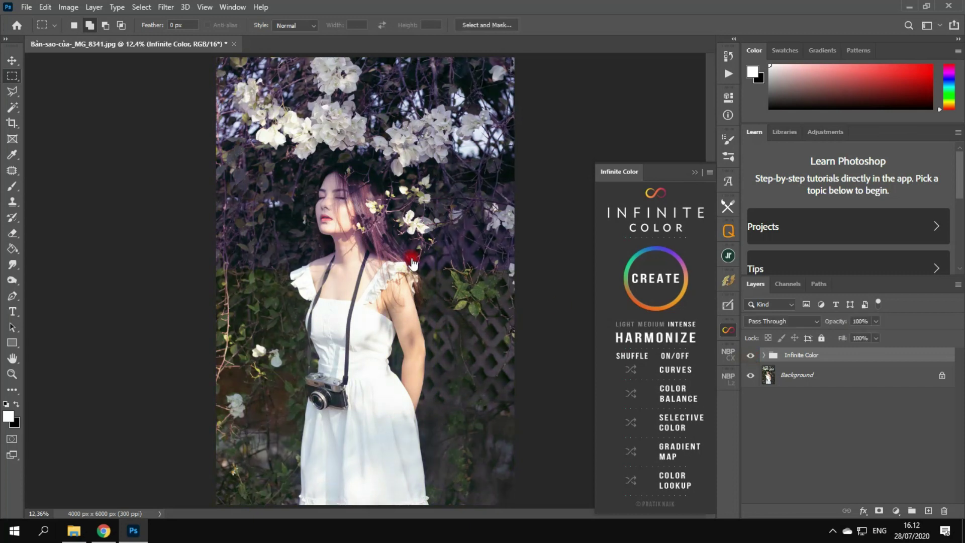
pyautogui.scroll(3, 365, 230)
pyautogui.scroll(-4, 365, 230)
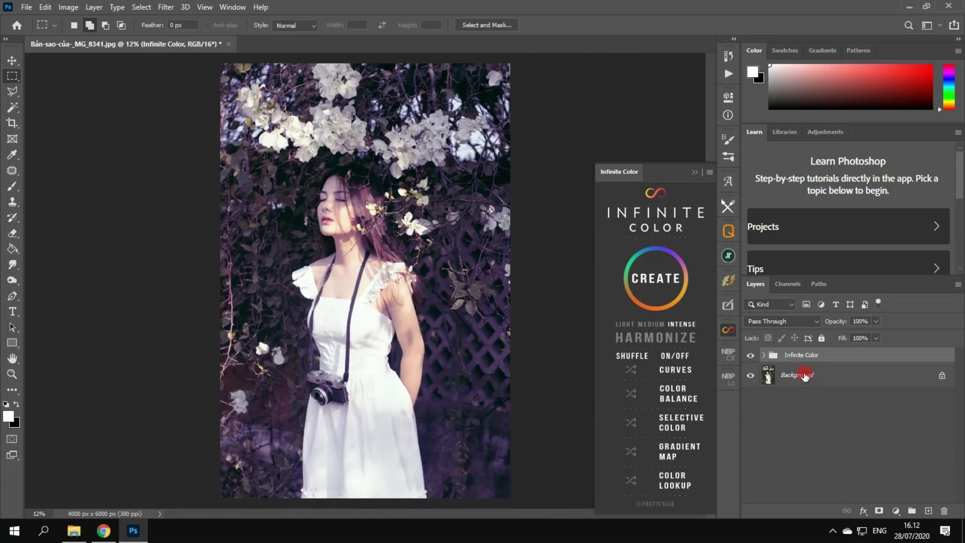
pyautogui.click(751, 356)
pyautogui.click(751, 355)
pyautogui.click(751, 355)
pyautogui.click(751, 356)
# Set the intensity back to Medium, generate a new grade and shuffle its Gradient Map and Selective Color
pyautogui.click(648, 324)
pyautogui.click(652, 281)
pyautogui.click(653, 284)
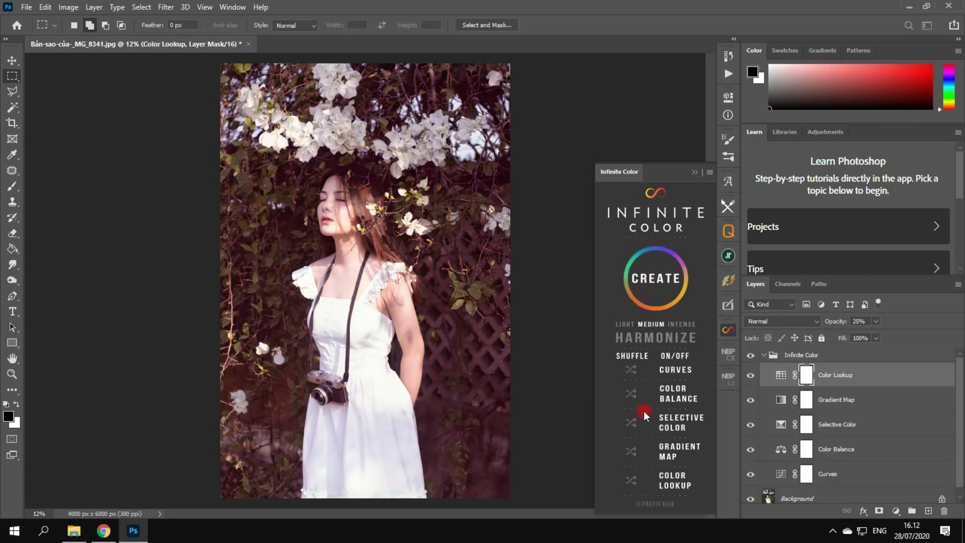
pyautogui.click(631, 450)
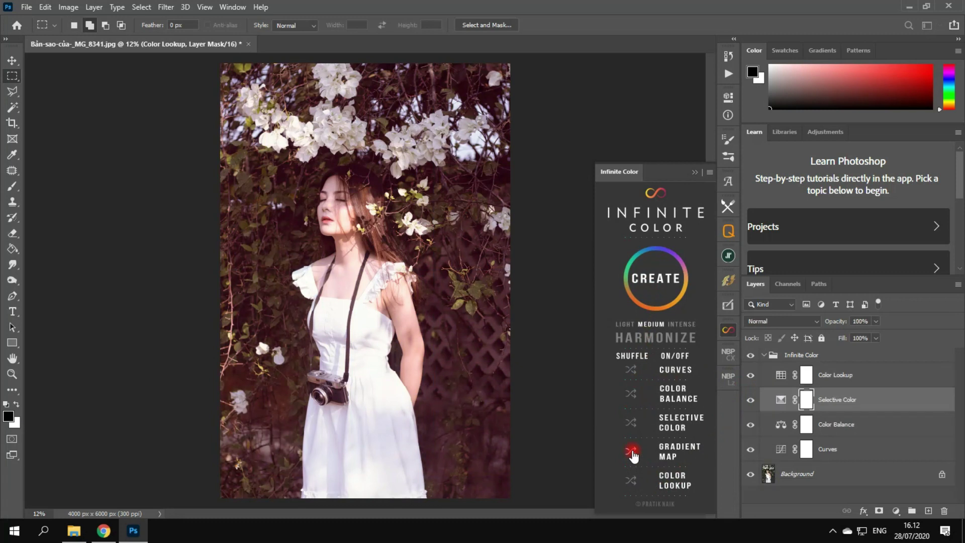
pyautogui.click(631, 424)
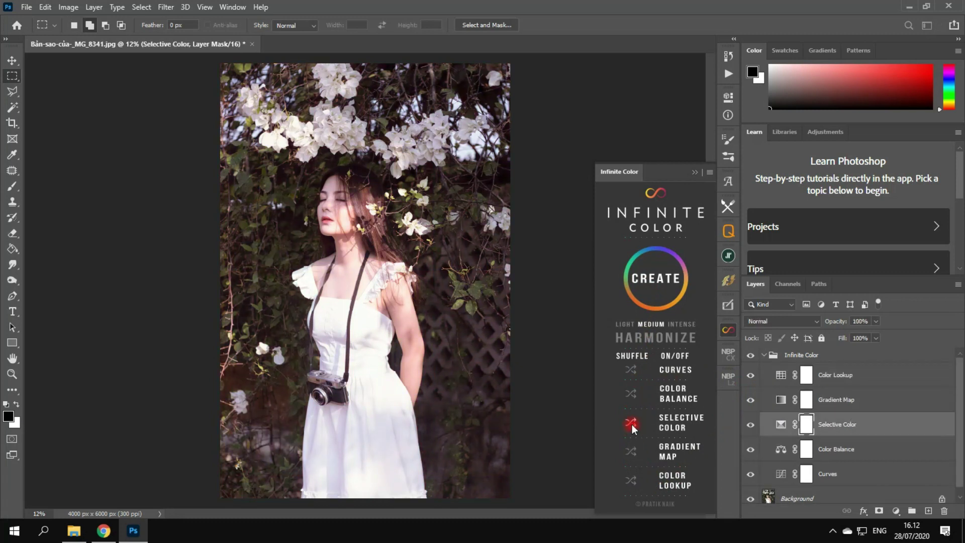
# Compare the new Medium grade with the original portrait and shuffle its Color Balance
pyautogui.click(751, 356)
pyautogui.click(751, 356)
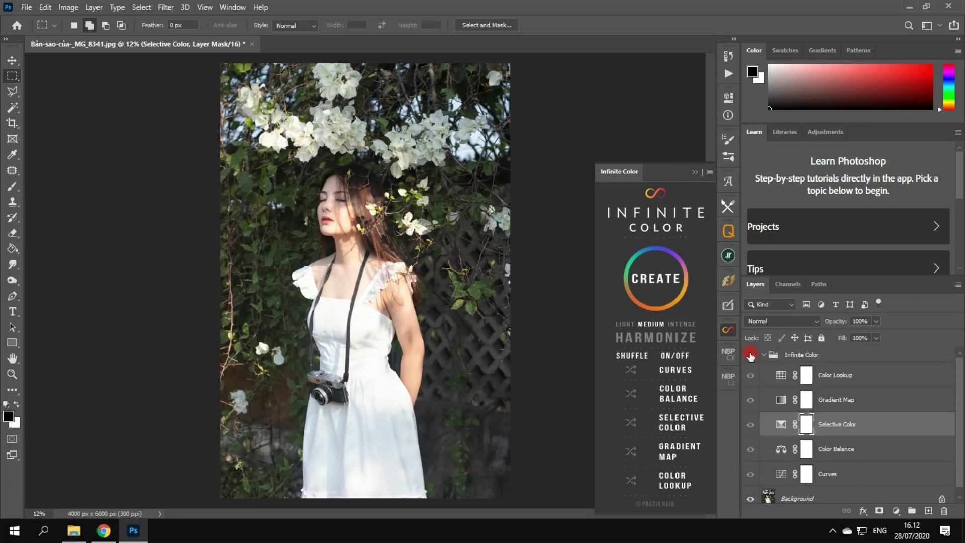
pyautogui.click(633, 397)
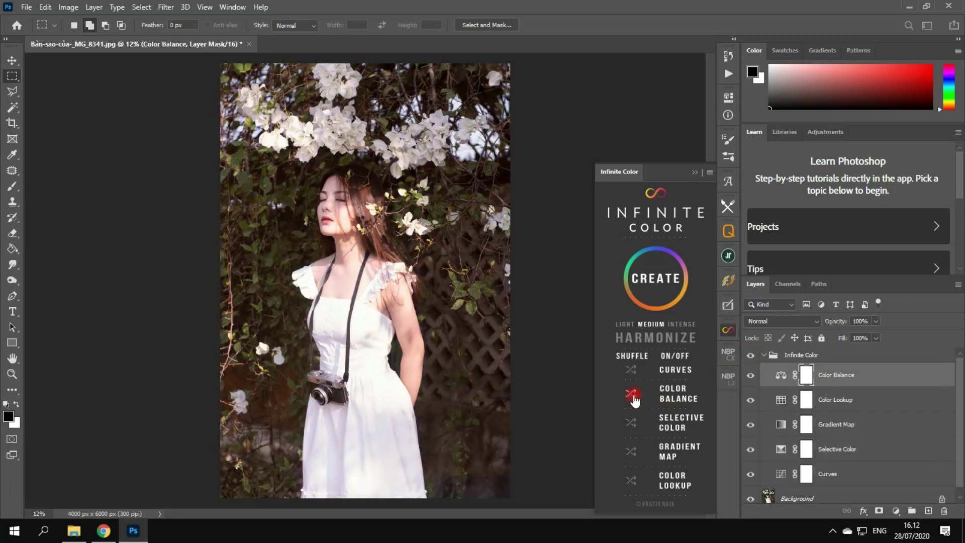
# Collapse the Infinite Color group and compare the rebalanced Medium grade with the original portrait
pyautogui.click(763, 355)
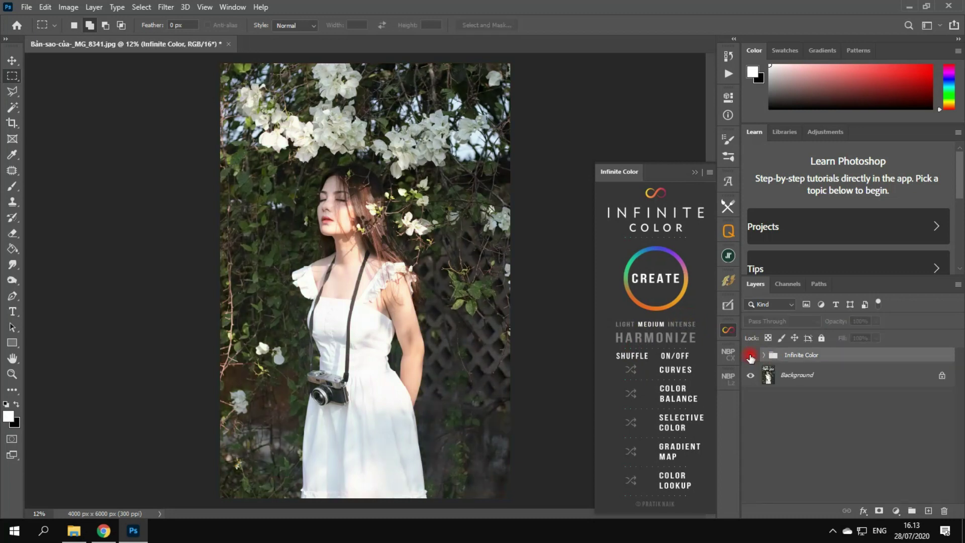
pyautogui.click(751, 356)
pyautogui.click(751, 356)
pyautogui.scroll(3, 361, 222)
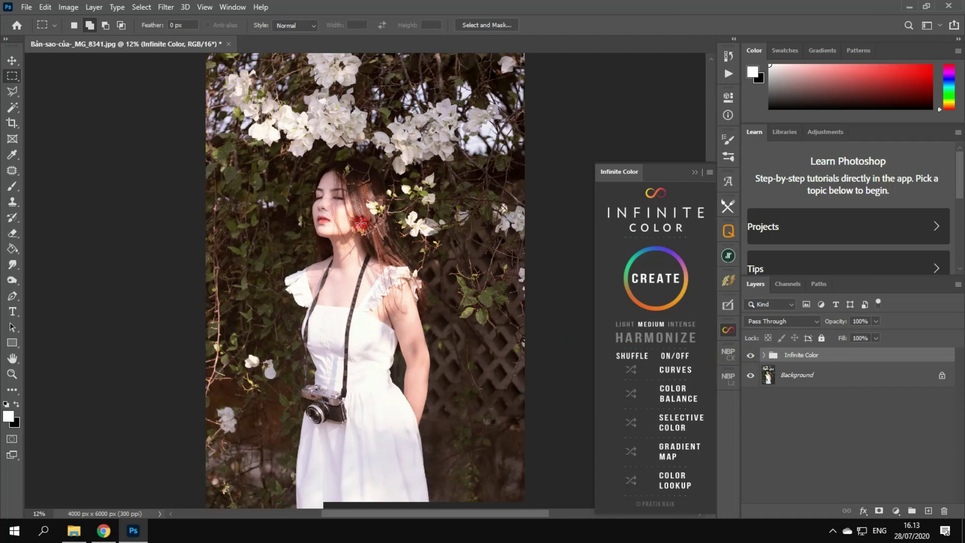
pyautogui.scroll(-1, 394, 287)
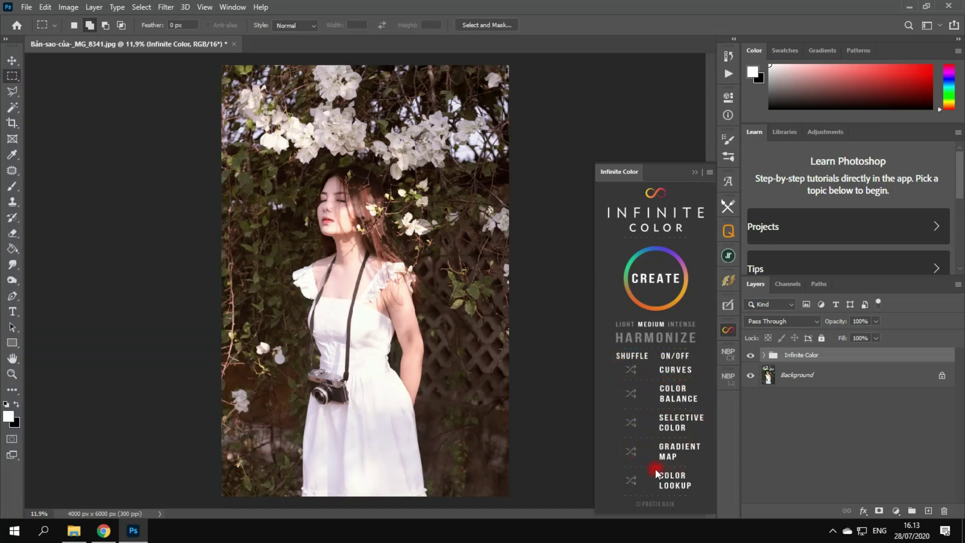
# Set the intensity to Light, generate a new grade and collapse its group to compare it with the original portrait
pyautogui.click(629, 323)
pyautogui.click(654, 282)
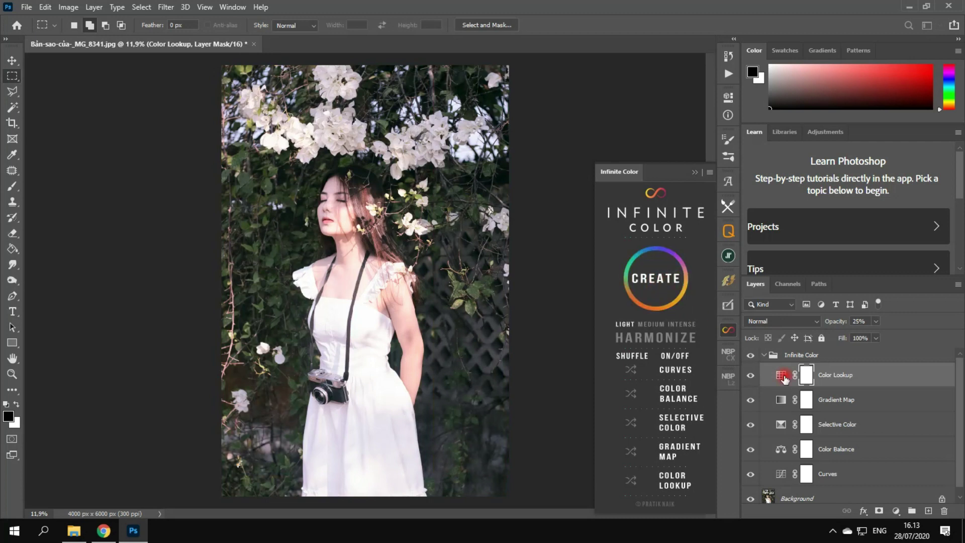
pyautogui.click(764, 356)
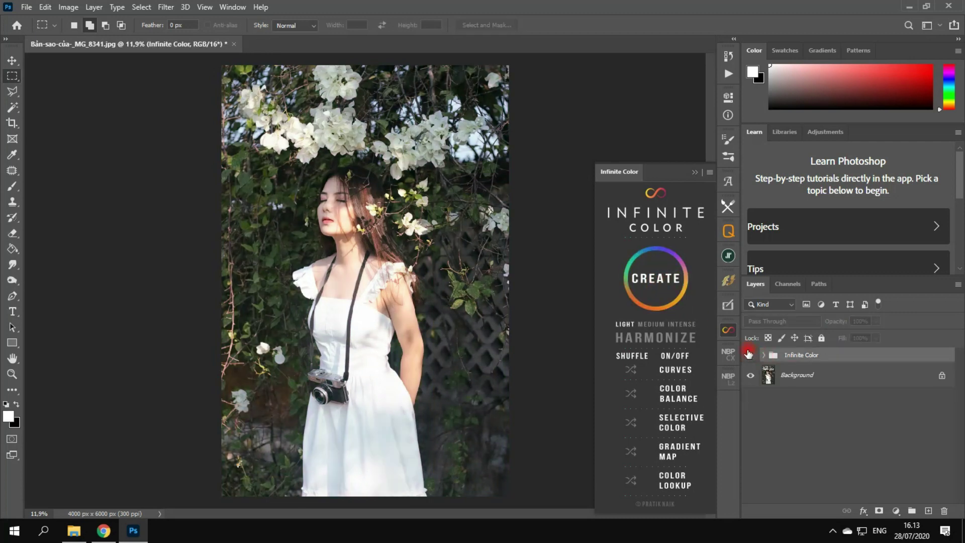
# Generate several more Light grades in succession, checking them against the original portrait
pyautogui.click(662, 290)
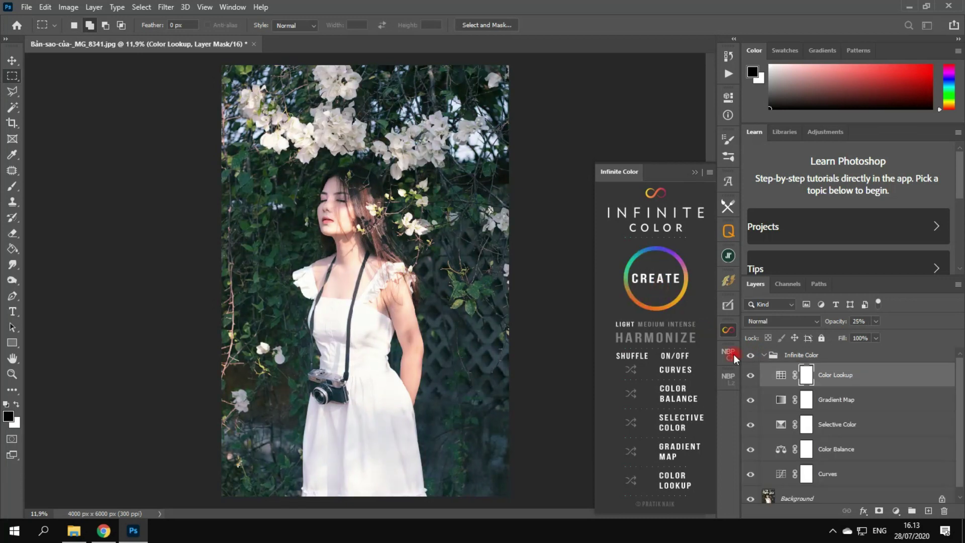
pyautogui.click(638, 277)
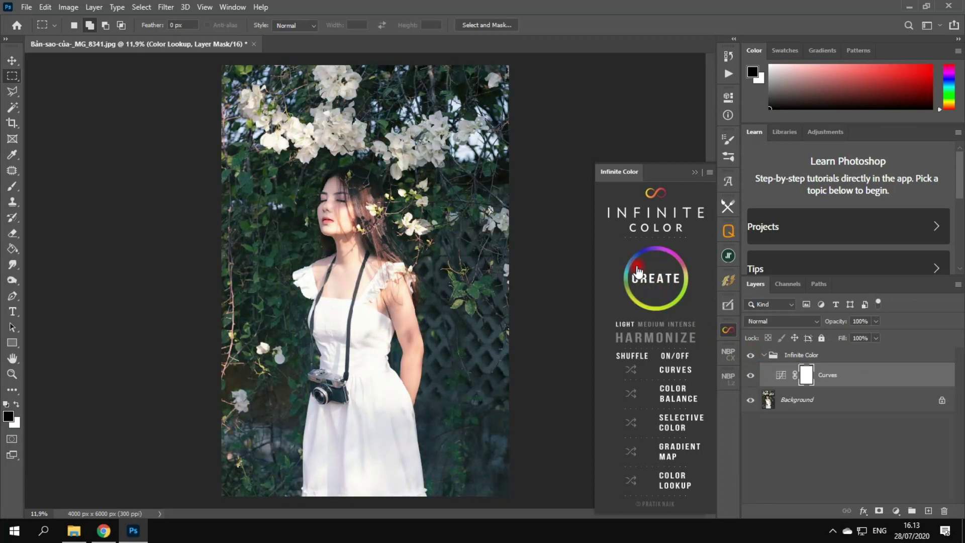
pyautogui.click(664, 278)
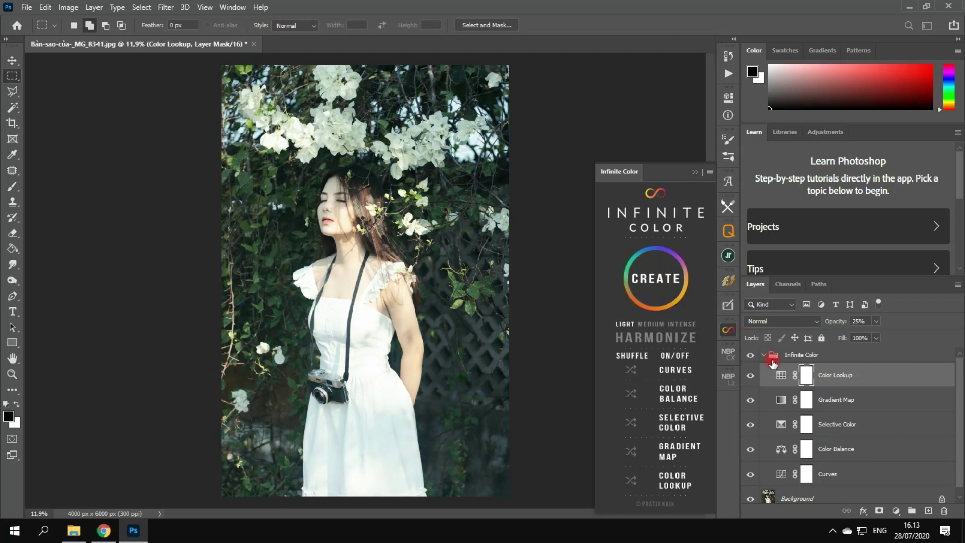
pyautogui.click(750, 355)
pyautogui.click(751, 355)
pyautogui.click(659, 277)
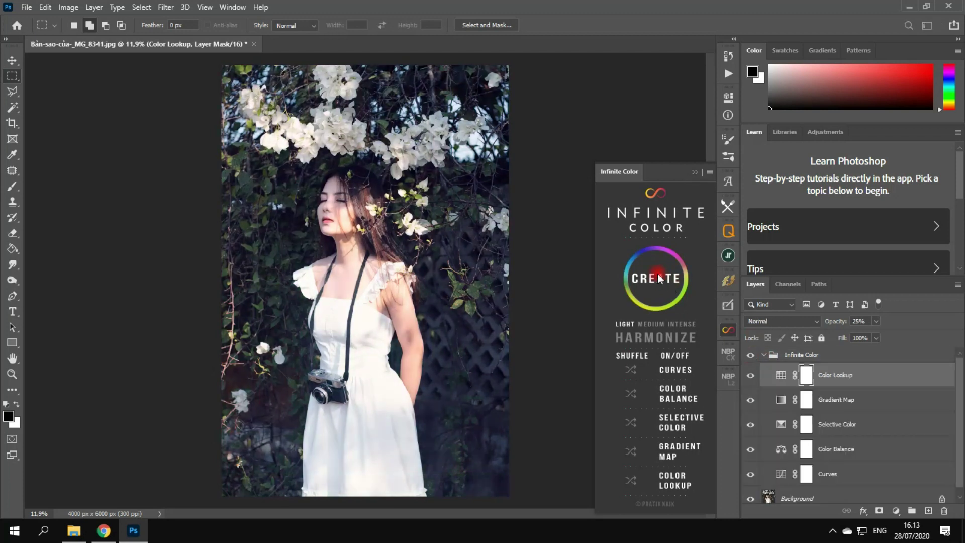
# Collapse the Infinite Color group and compare the Light grade with the original, close up on the face and across the full portrait
pyautogui.click(770, 355)
pyautogui.moveTo(306, 190); pyautogui.dragTo(410, 220)
pyautogui.scroll(8, 410, 220)
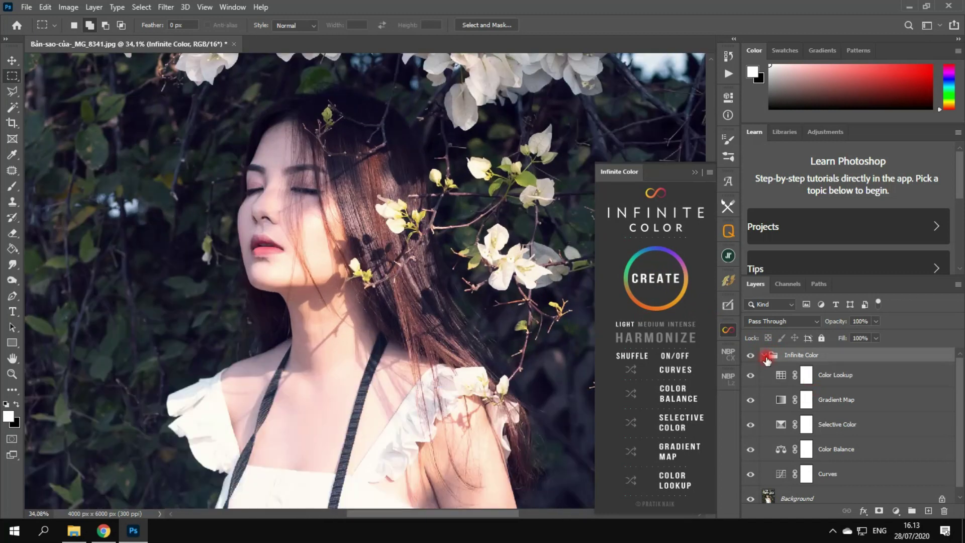
pyautogui.click(764, 356)
pyautogui.click(752, 356)
pyautogui.click(752, 356)
pyautogui.scroll(-5, 484, 286)
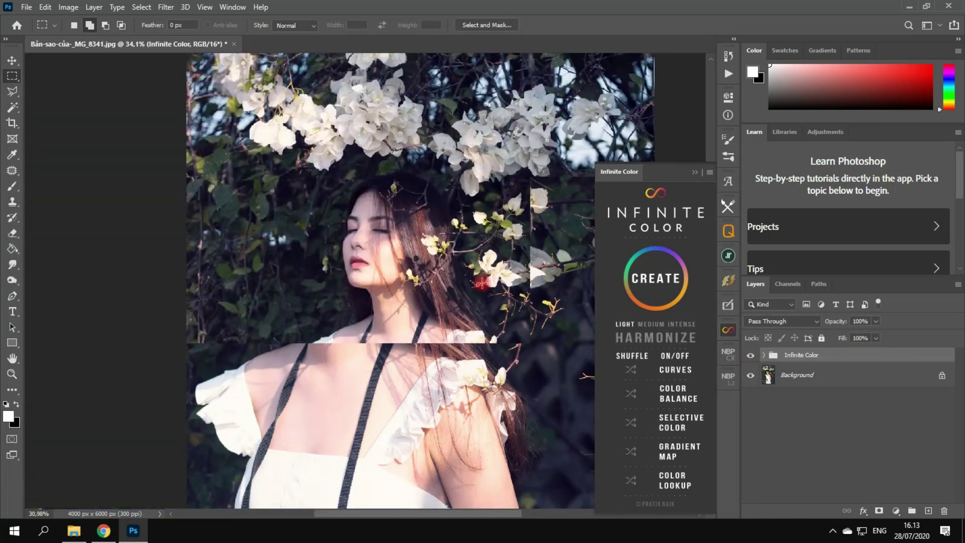
pyautogui.scroll(-1, 481, 283)
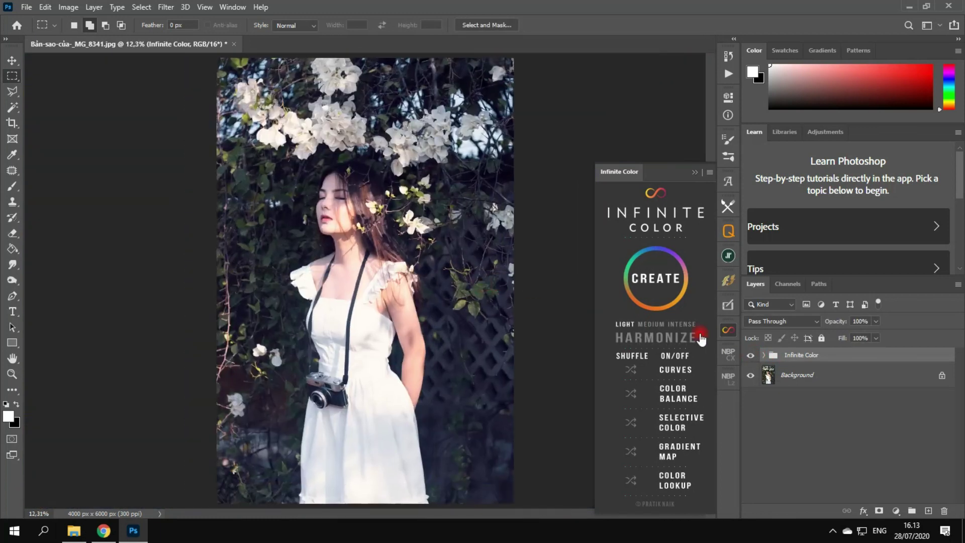
pyautogui.click(751, 357)
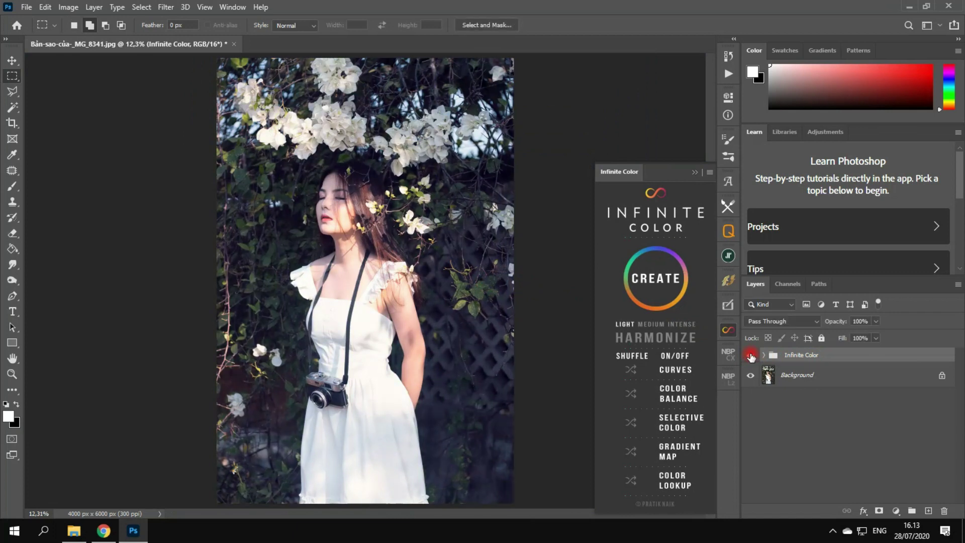
# Generate another Light grade, collapse its group and compare it with the original portrait
pyautogui.click(656, 280)
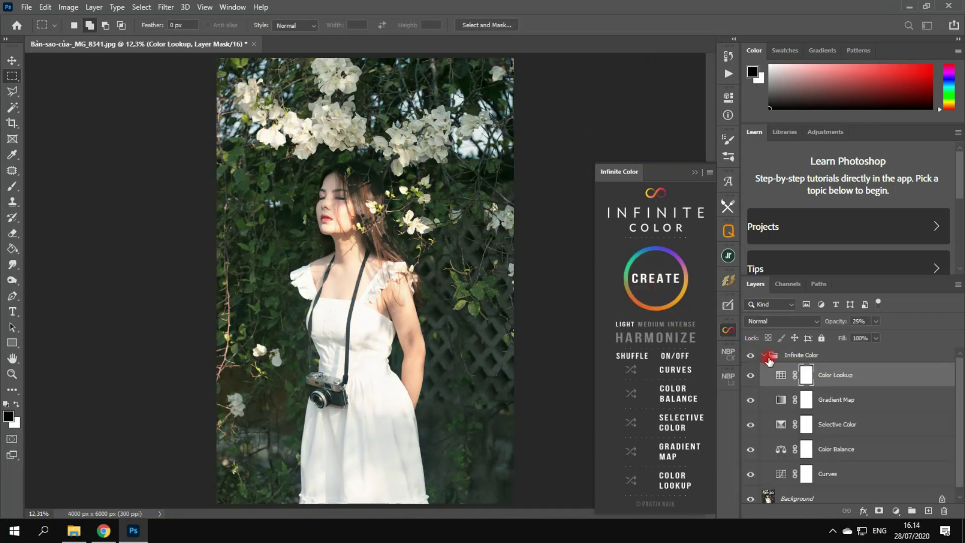
pyautogui.click(766, 356)
pyautogui.click(751, 356)
# Set the intensity to Medium and generate new grades repeatedly to replace the Light one
pyautogui.click(656, 323)
pyautogui.click(655, 291)
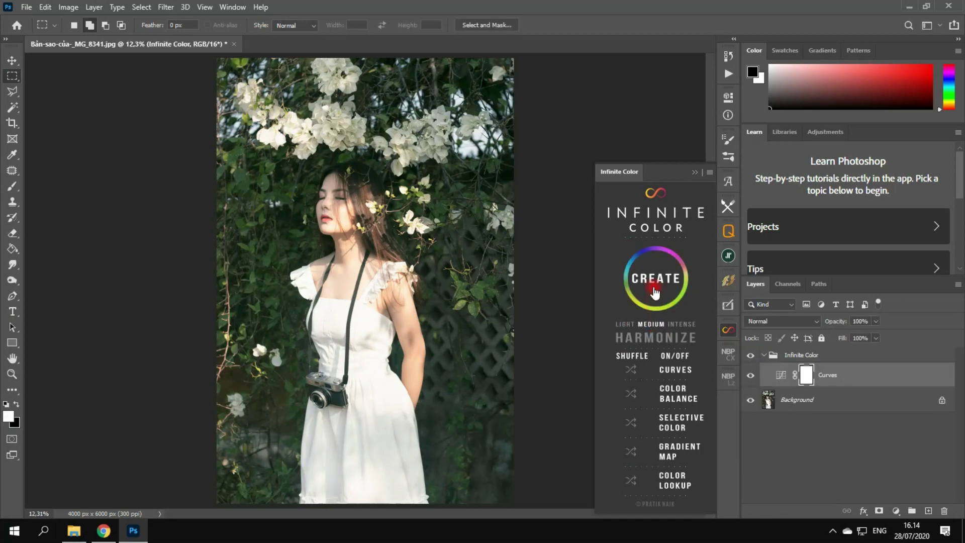
pyautogui.click(655, 290)
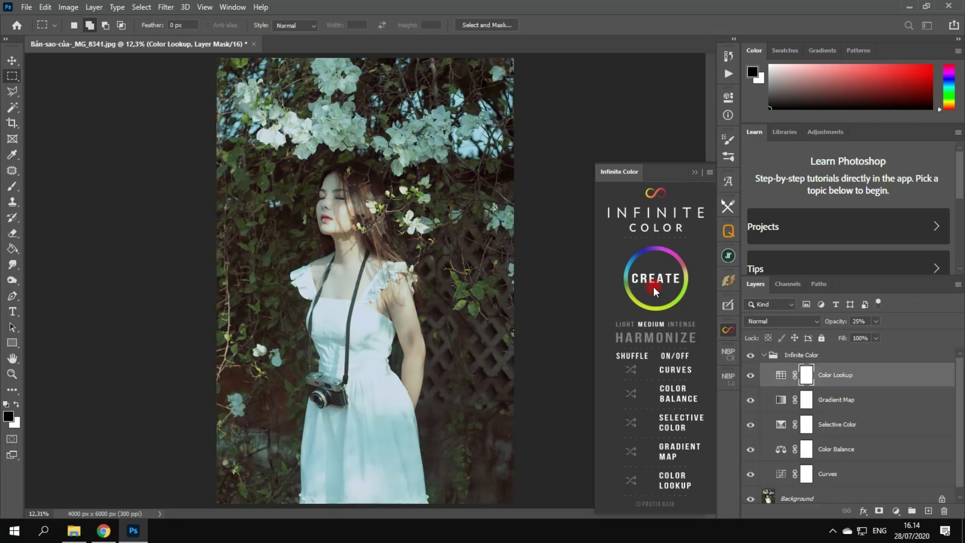
pyautogui.click(654, 288)
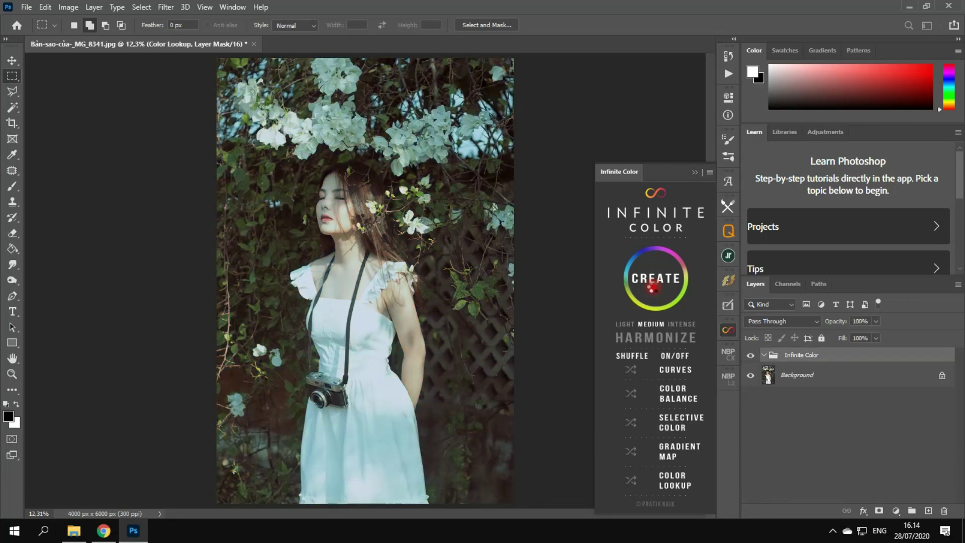
# Shuffle the Color Balance and Gradient Map of the new Medium grade
pyautogui.click(631, 451)
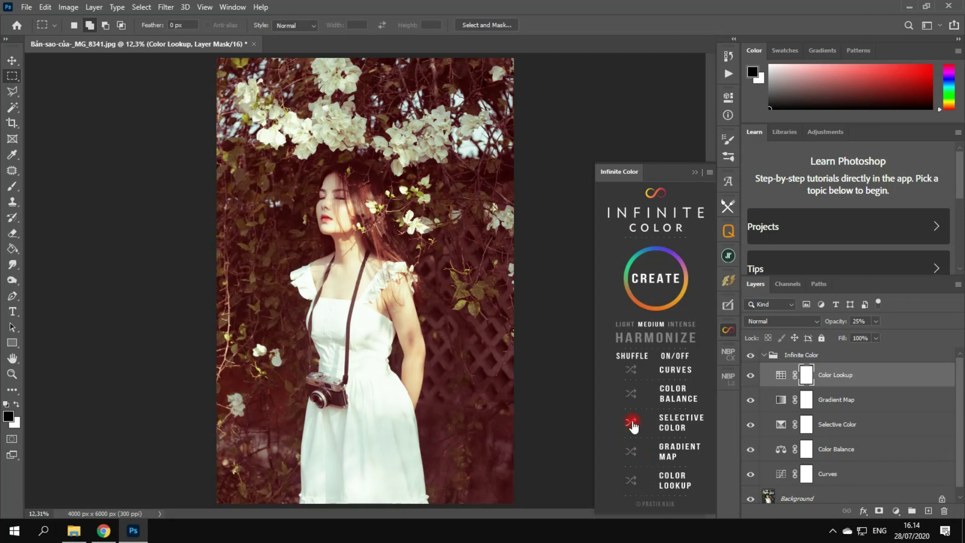
pyautogui.click(628, 394)
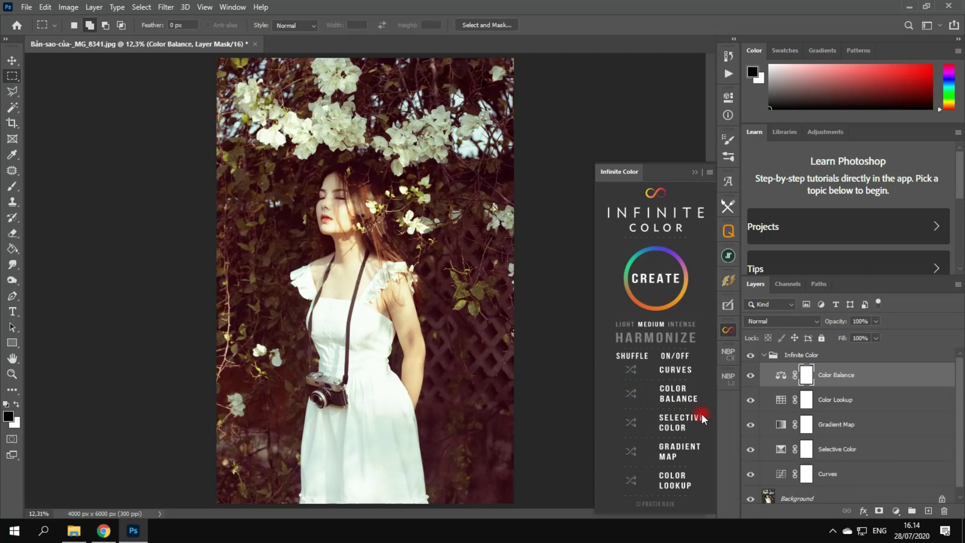
pyautogui.click(631, 484)
pyautogui.click(632, 451)
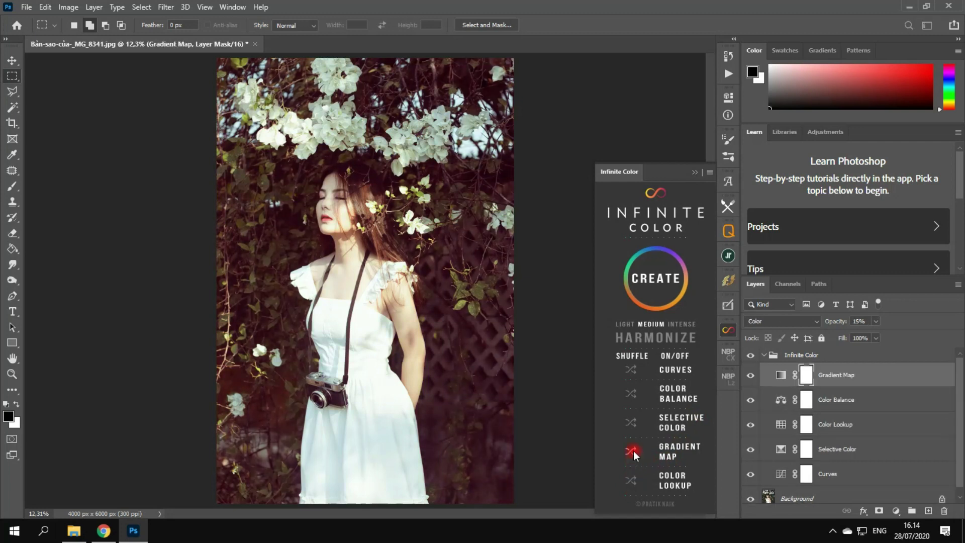
pyautogui.click(633, 452)
# Collapse the Infinite Color group and examine the portrait with and without the shuffled Medium grade, both closer in and in full
pyautogui.click(765, 355)
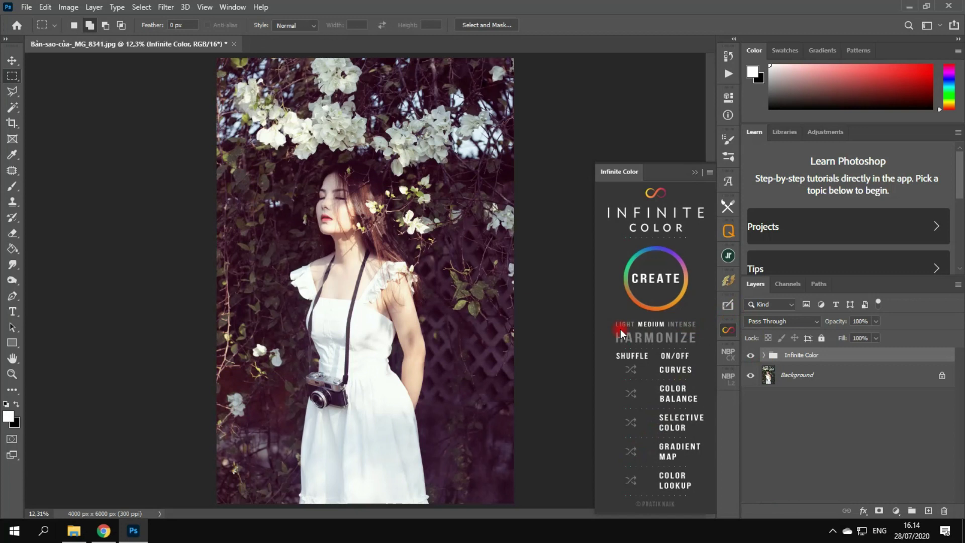
pyautogui.click(751, 356)
pyautogui.click(751, 356)
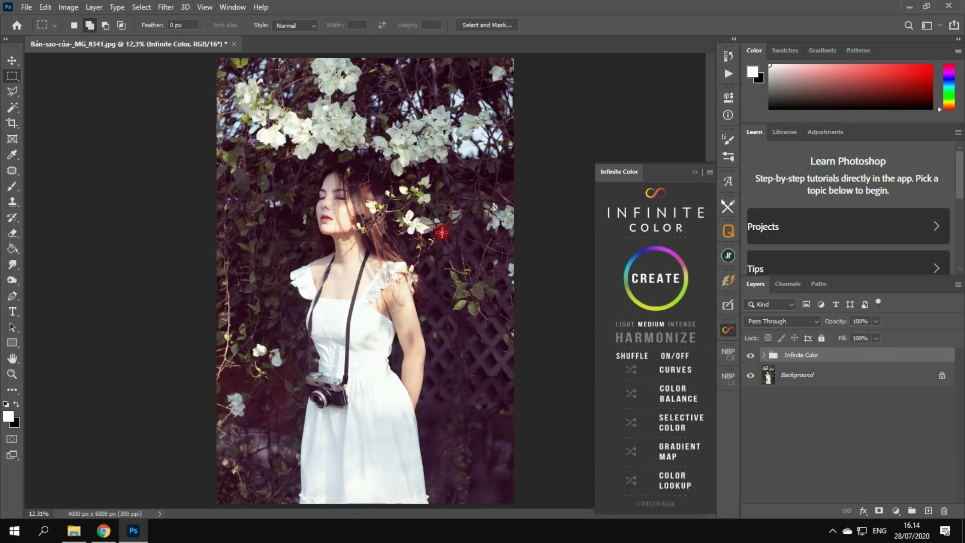
pyautogui.scroll(2, 571, 263)
pyautogui.click(751, 356)
pyautogui.click(751, 356)
pyautogui.scroll(-2, 413, 258)
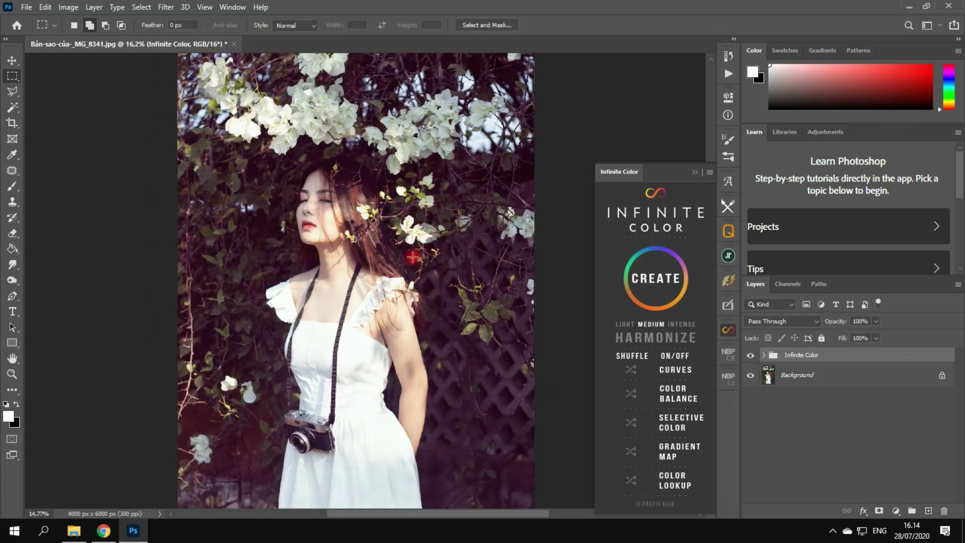
pyautogui.click(750, 356)
pyautogui.click(750, 356)
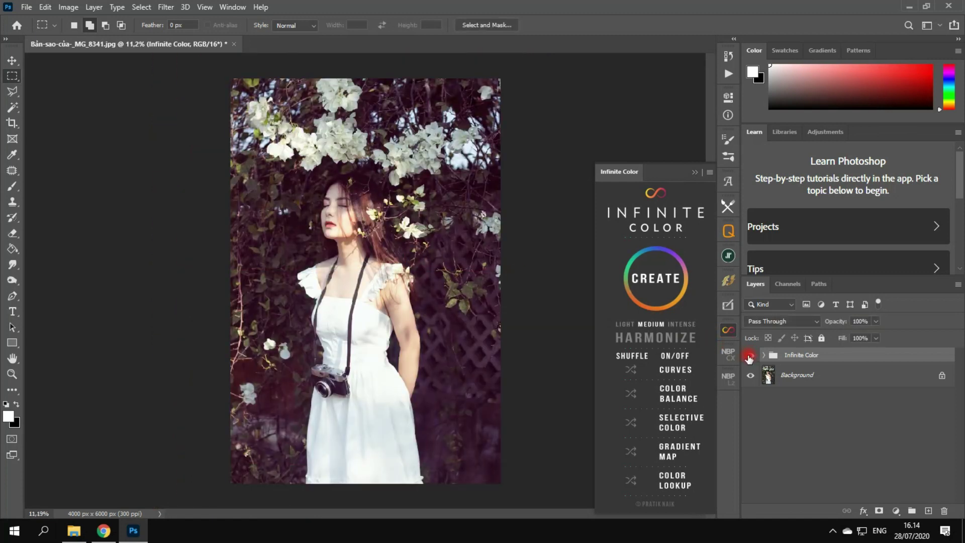
pyautogui.click(833, 530)
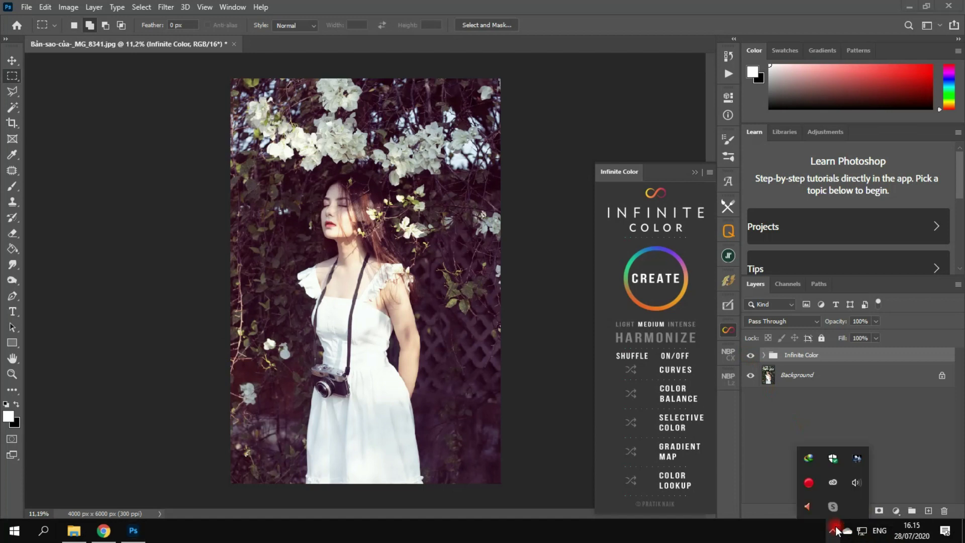
pyautogui.click(810, 484)
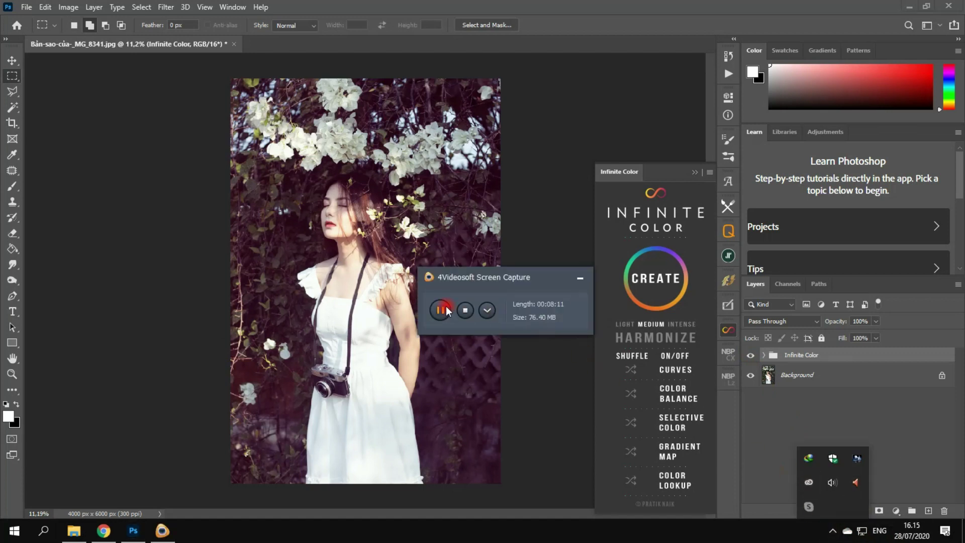
pyautogui.click(465, 313)
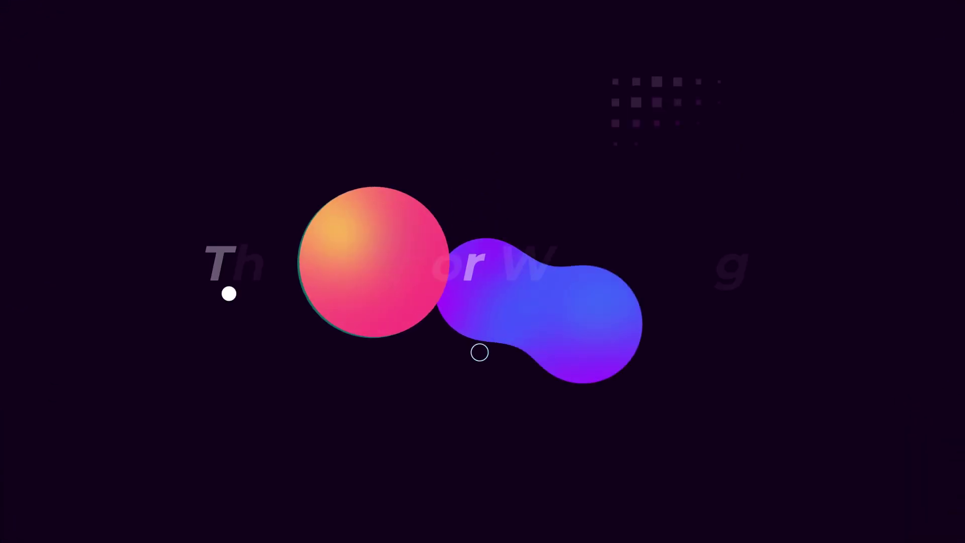